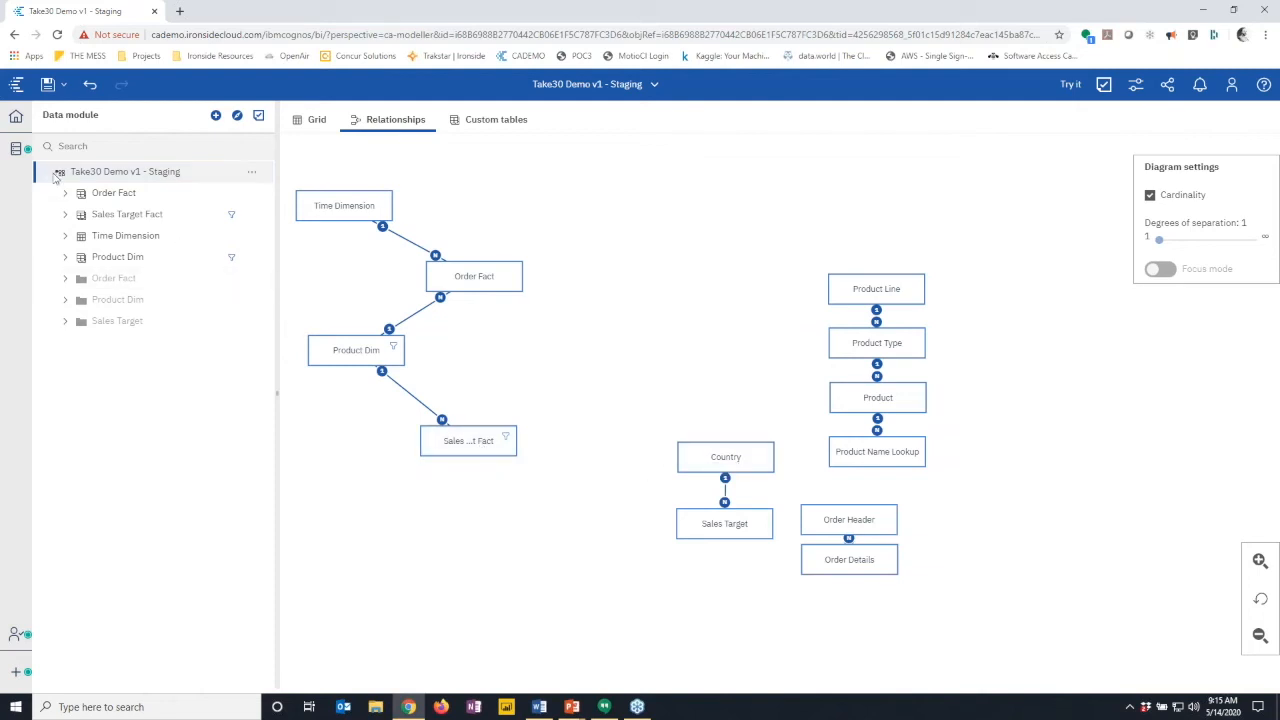
- Open Set data security for the GOSALES Country table and add a new security definition
{"action": "left_click", "coordinate": [16, 152]}
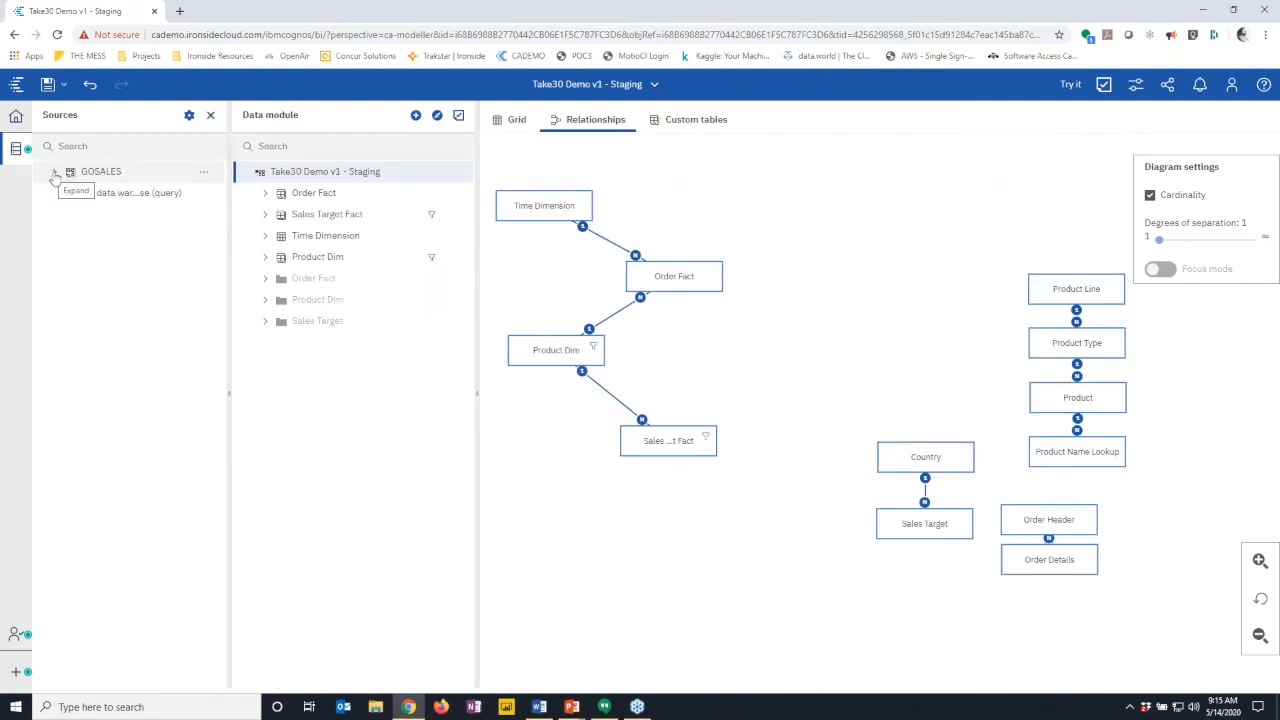
{"action": "left_click", "coordinate": [55, 173]}
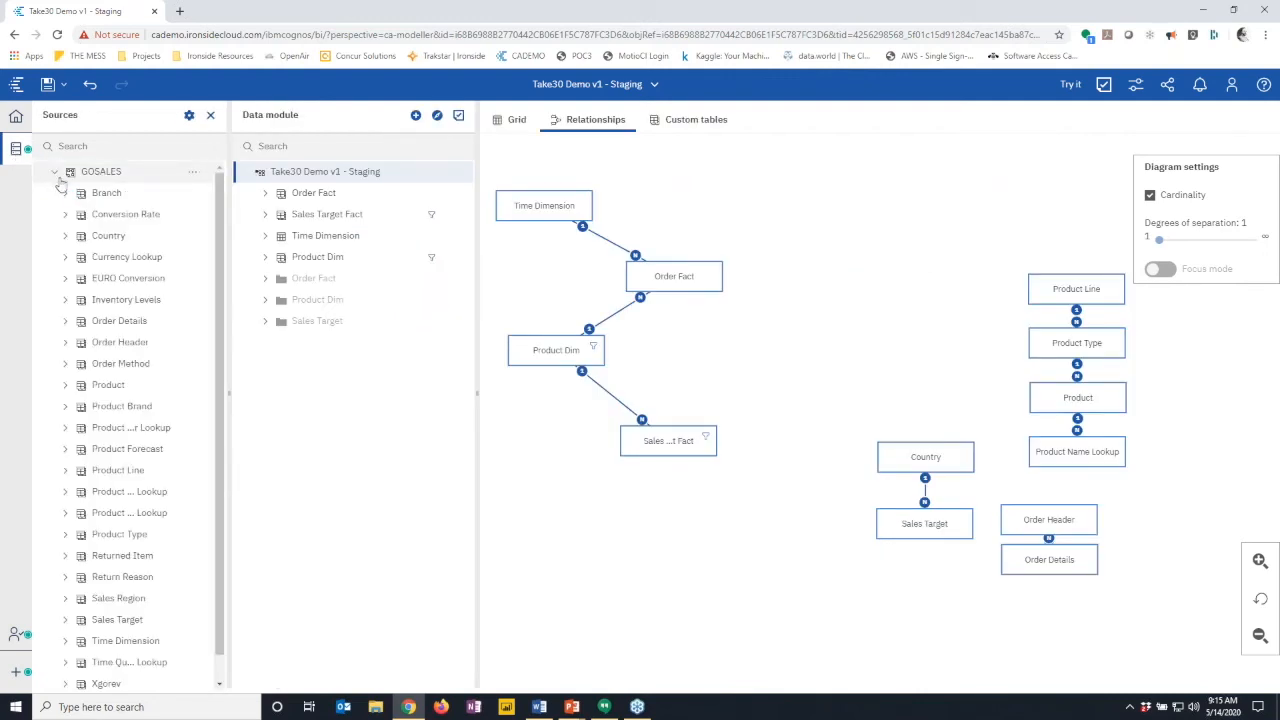
{"action": "left_click", "coordinate": [192, 238]}
{"action": "left_click", "coordinate": [249, 252]}
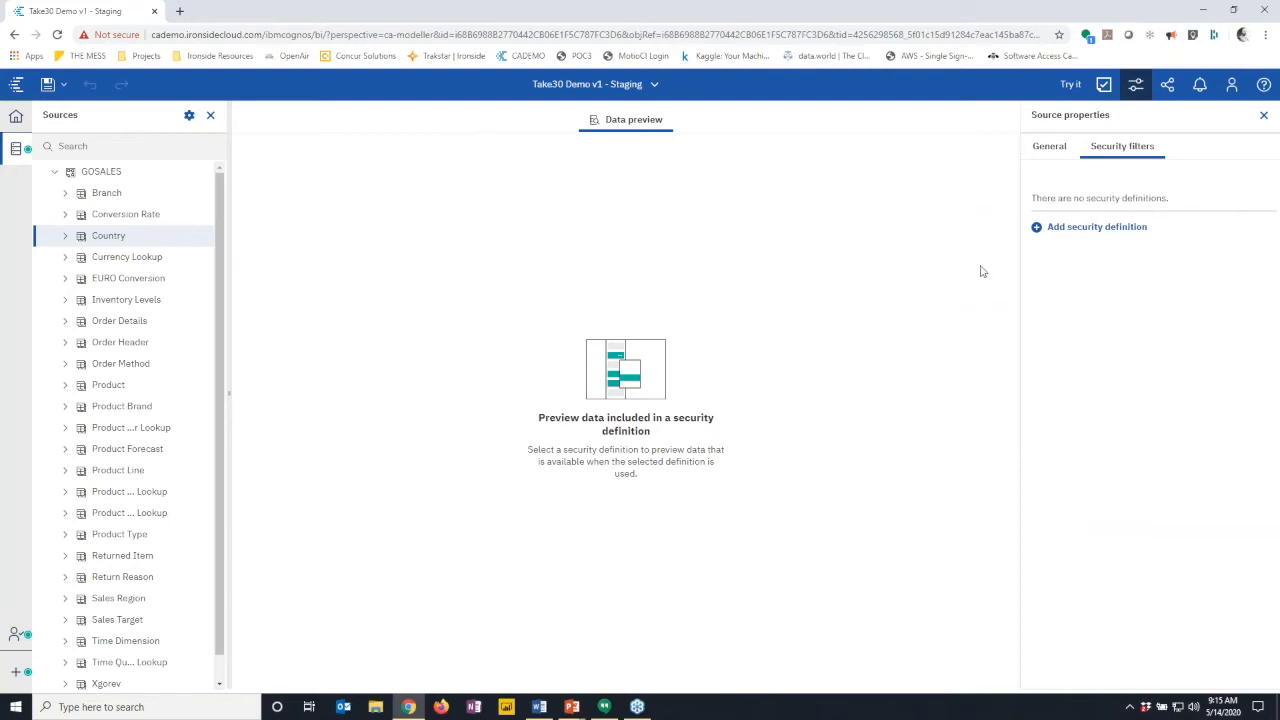
{"action": "left_click", "coordinate": [1079, 233]}
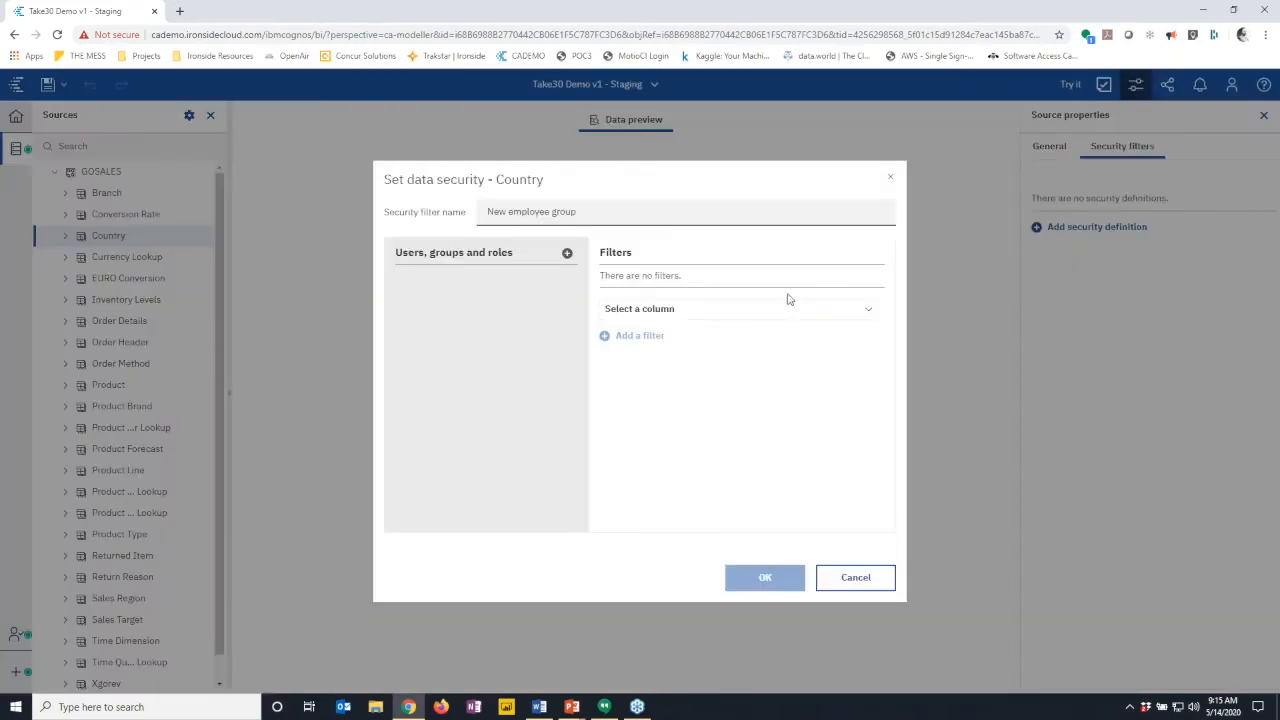
- Assign an ApacheDS user, name the filter 'NA Security', and filter on Country En
{"action": "left_click", "coordinate": [567, 256]}
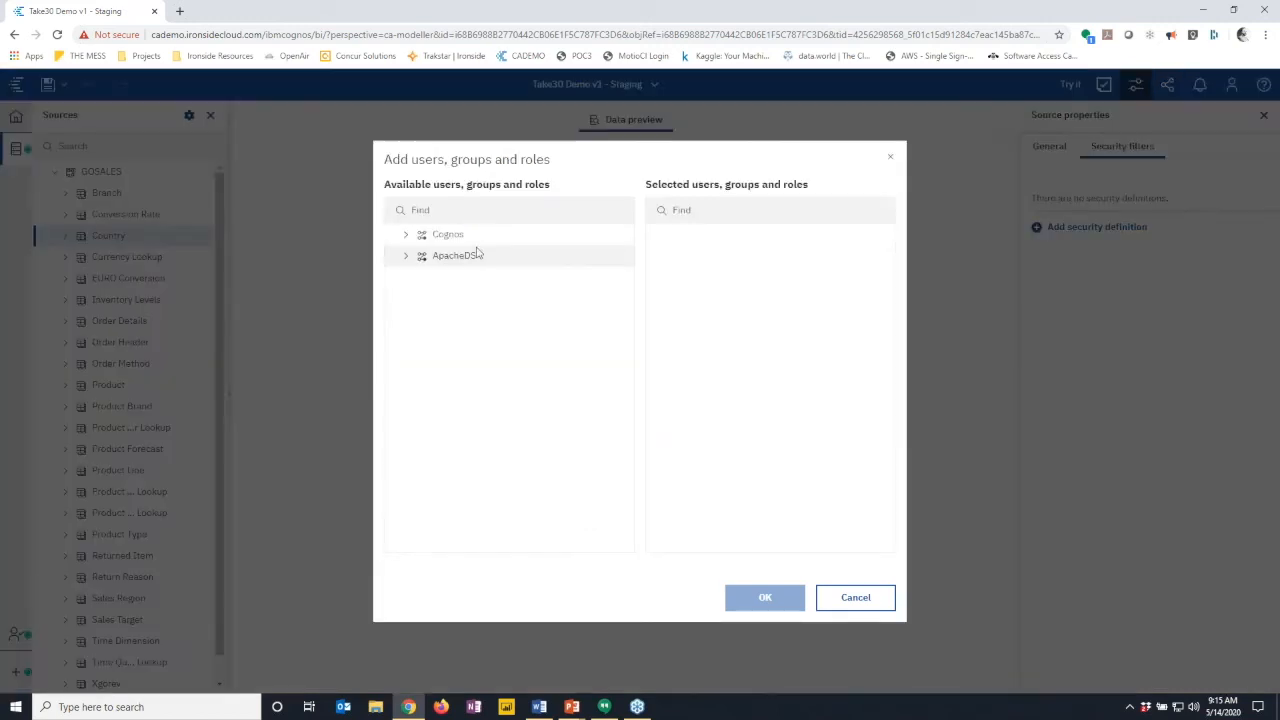
{"action": "left_click", "coordinate": [405, 258]}
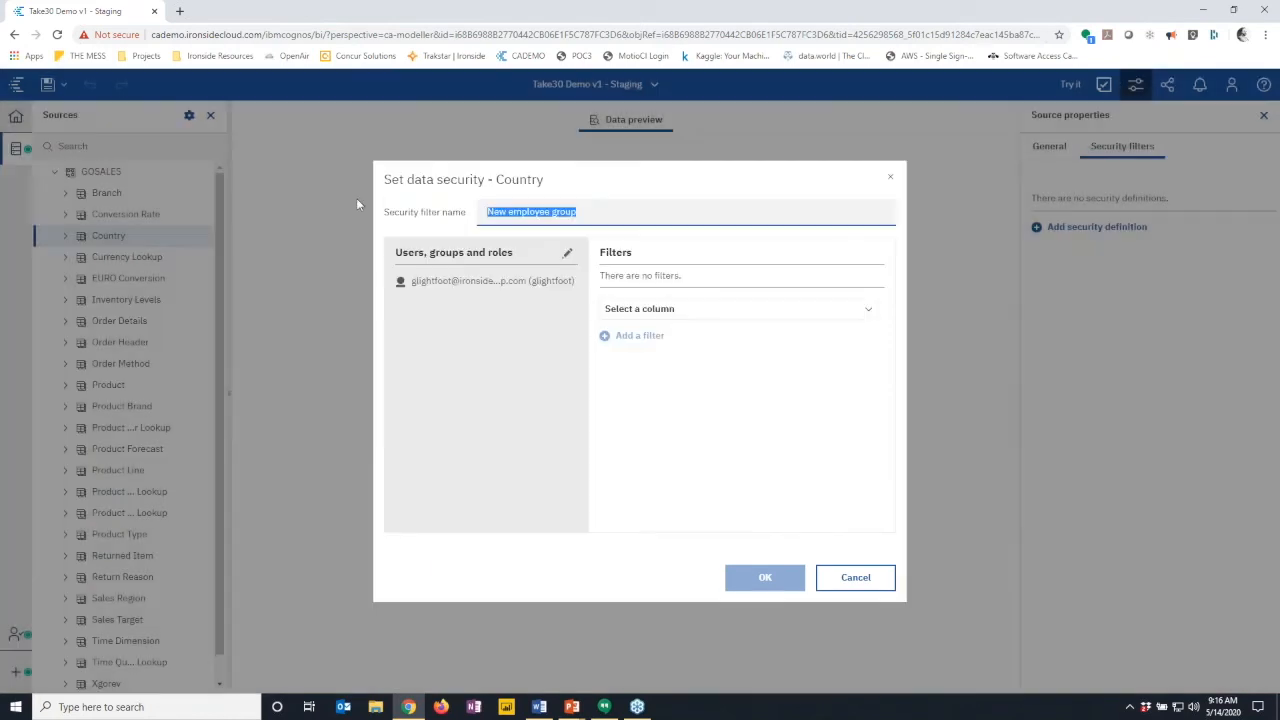
{"action": "type", "text": "NA Sec"}
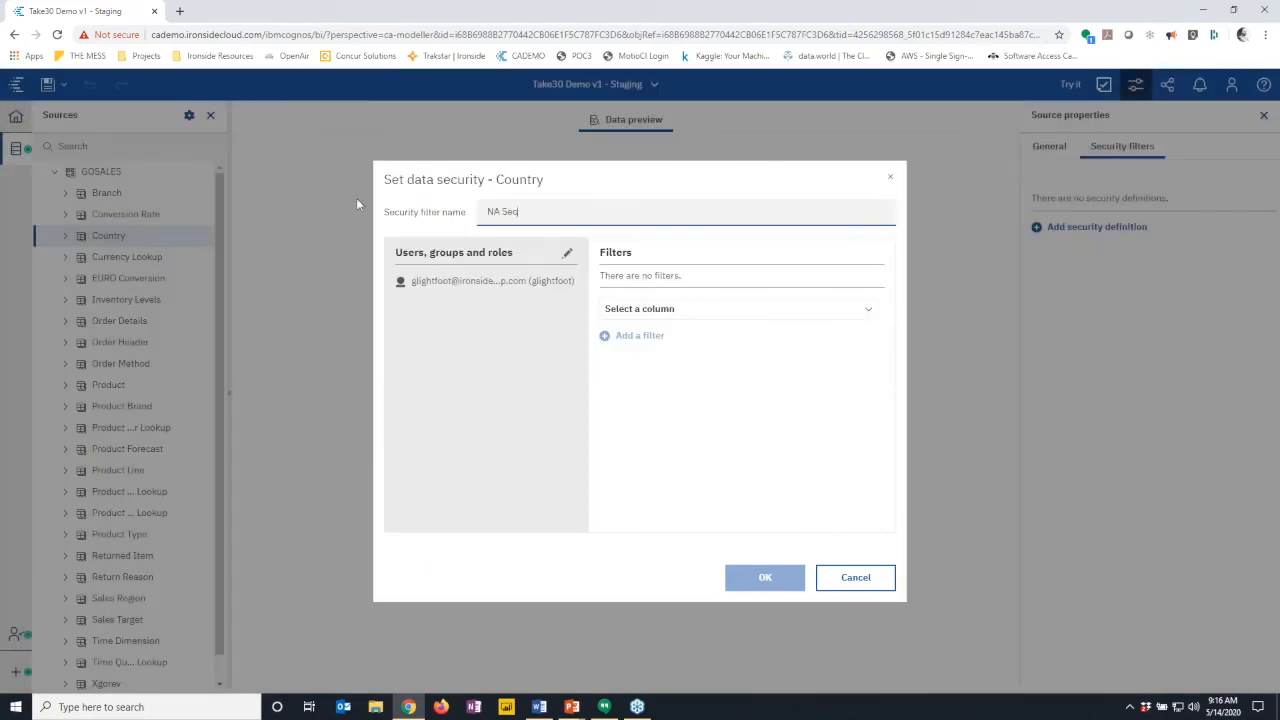
{"action": "type", "text": "urity"}
{"action": "left_click", "coordinate": [636, 310]}
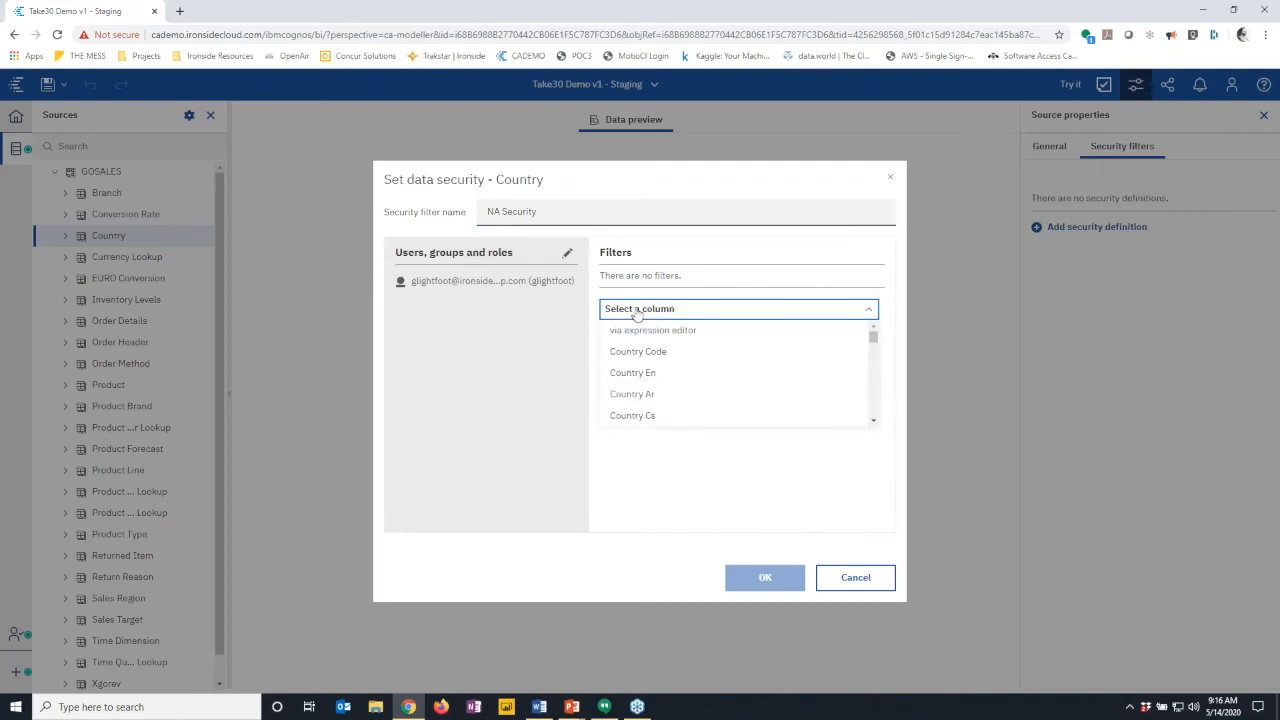
{"action": "left_click", "coordinate": [641, 375]}
{"action": "left_click", "coordinate": [640, 340]}
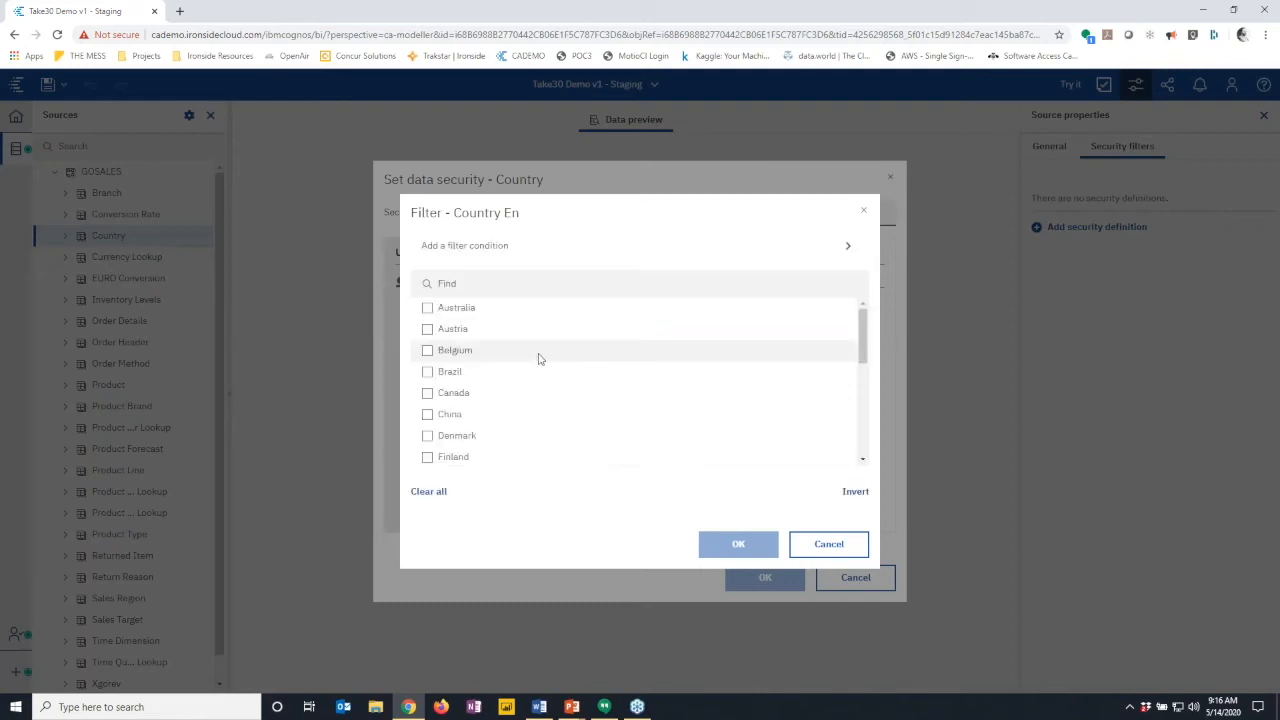
- Limit the Country En filter to Canada, Mexico and United States
{"action": "left_click", "coordinate": [427, 393]}
{"action": "scroll", "coordinate": [480, 420], "scroll_direction": "down", "scroll_amount": 5}
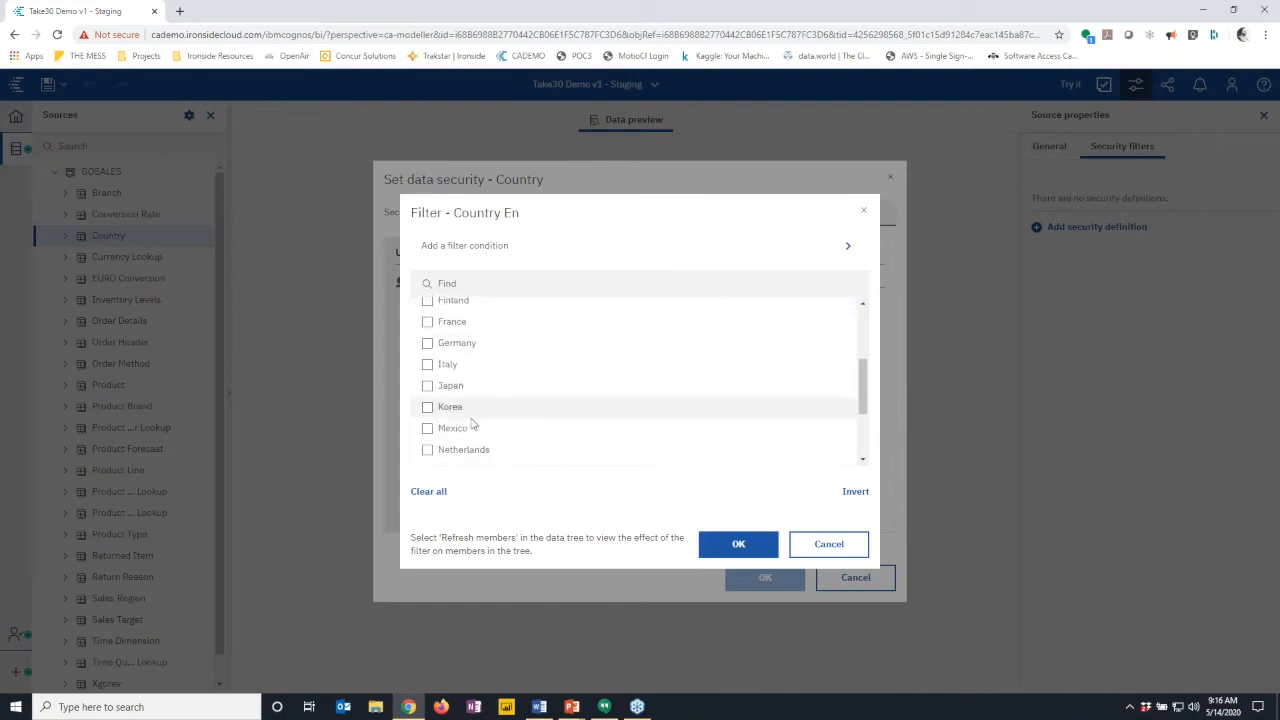
{"action": "left_click", "coordinate": [427, 318]}
{"action": "scroll", "coordinate": [486, 403], "scroll_direction": "down", "scroll_amount": 1}
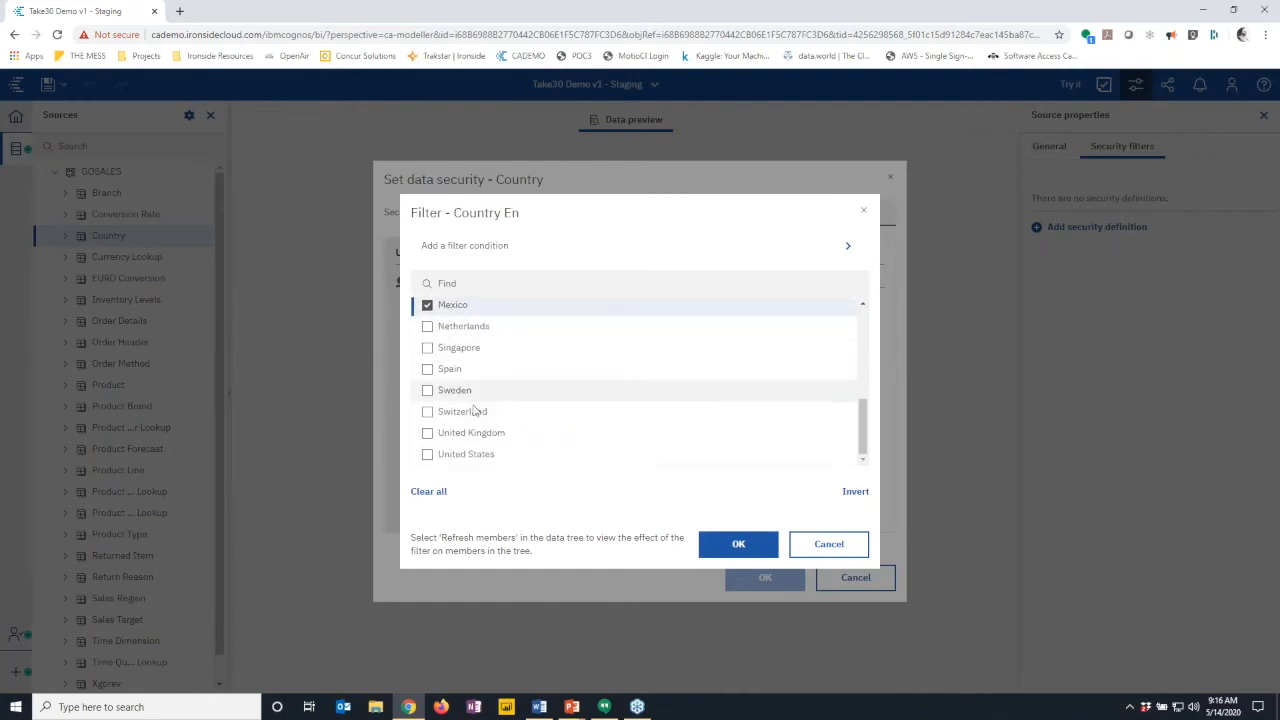
{"action": "left_click", "coordinate": [428, 456]}
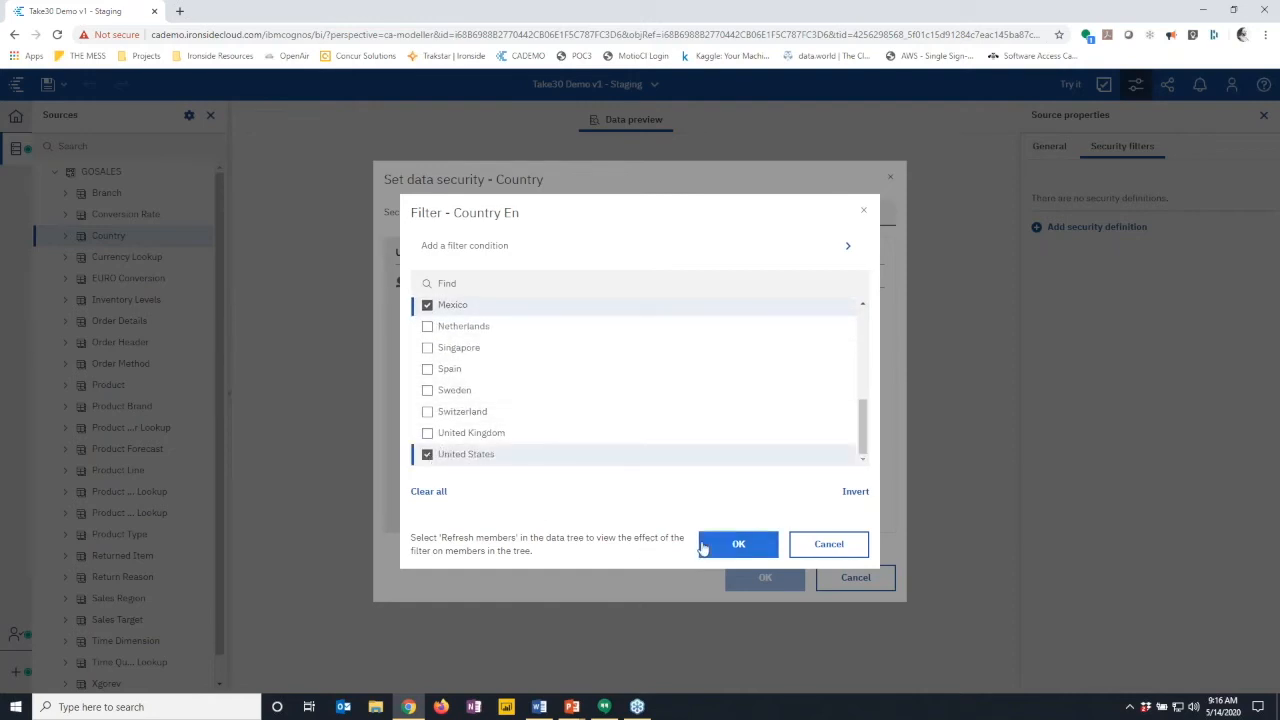
{"action": "left_click", "coordinate": [703, 544]}
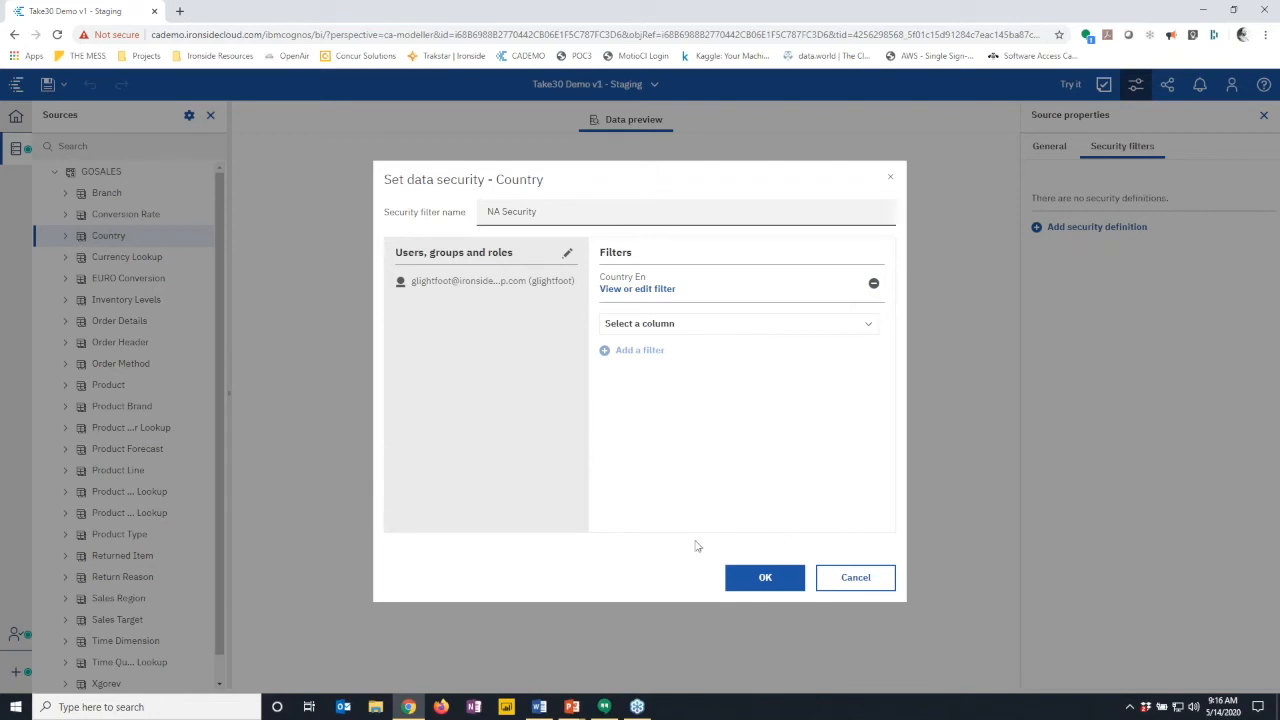
- Review the ApacheDS users for the filter and save the NA Security definition
{"action": "left_click", "coordinate": [765, 579]}
{"action": "left_click", "coordinate": [567, 253]}
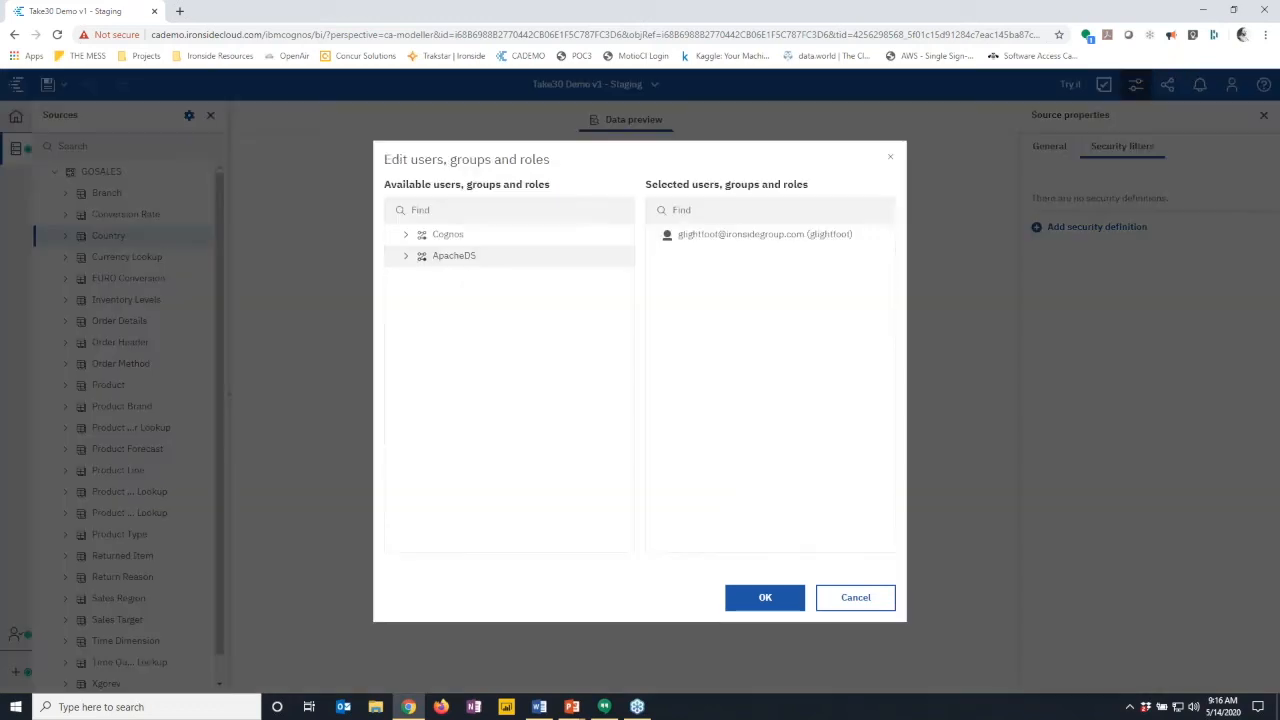
{"action": "left_click", "coordinate": [407, 257]}
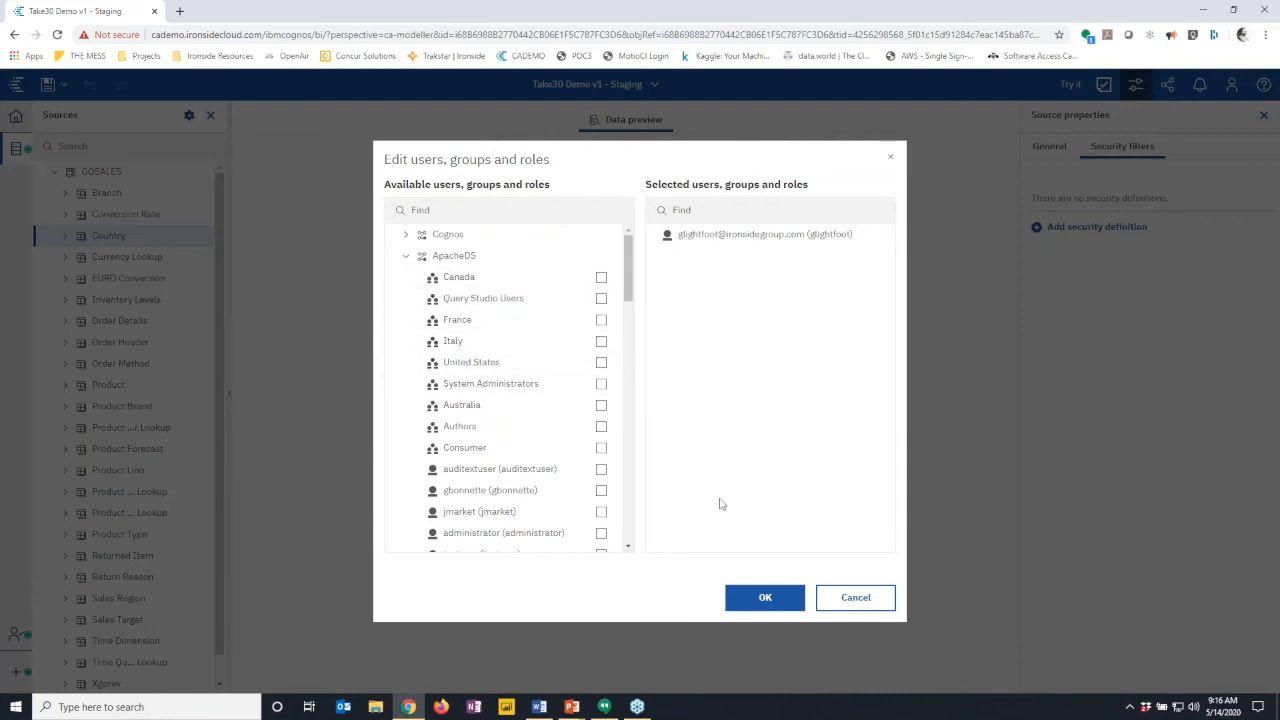
{"action": "left_click", "coordinate": [765, 598]}
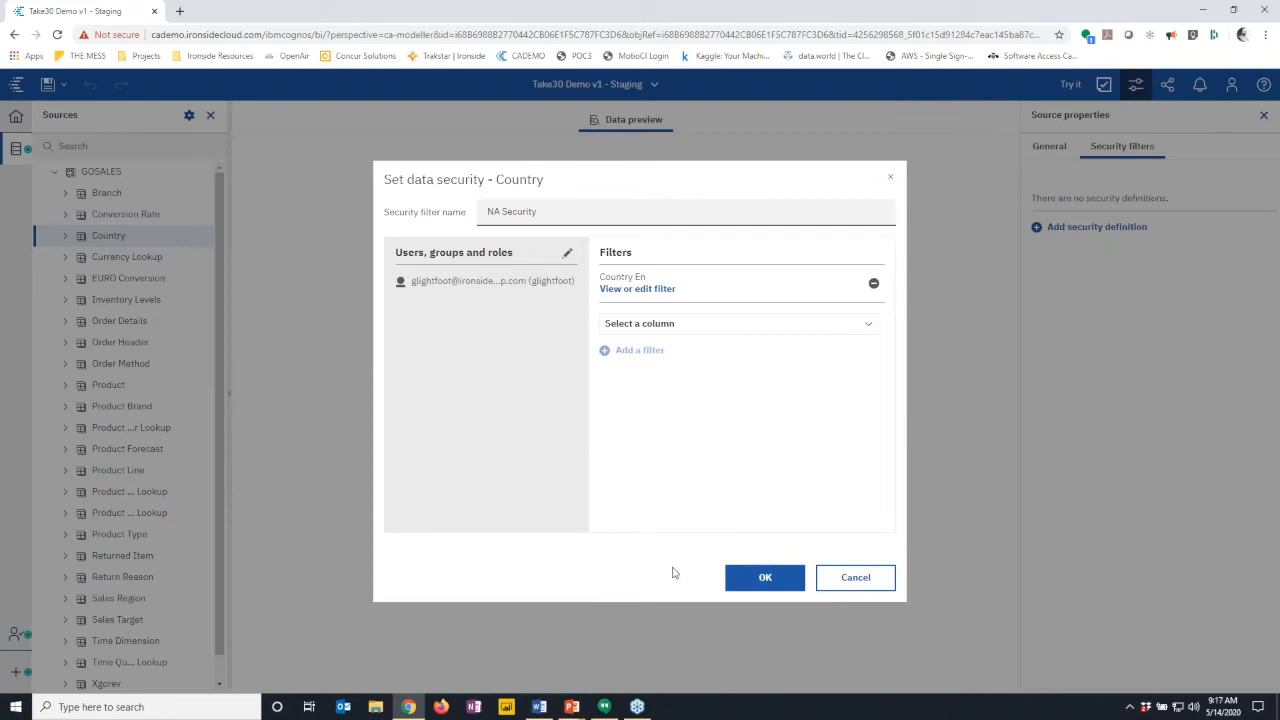
{"action": "left_click", "coordinate": [757, 582]}
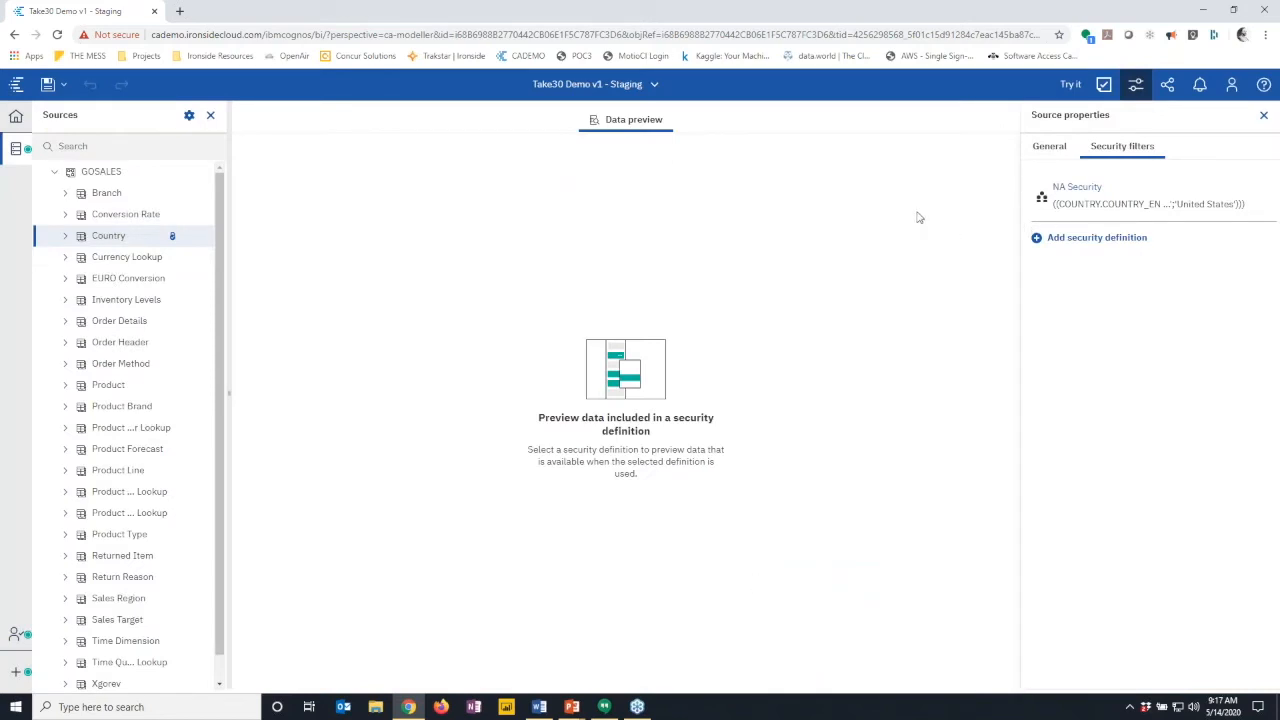
- Try the module in a new report listing Current Year, filtered to 2013
{"action": "left_click", "coordinate": [1070, 86]}
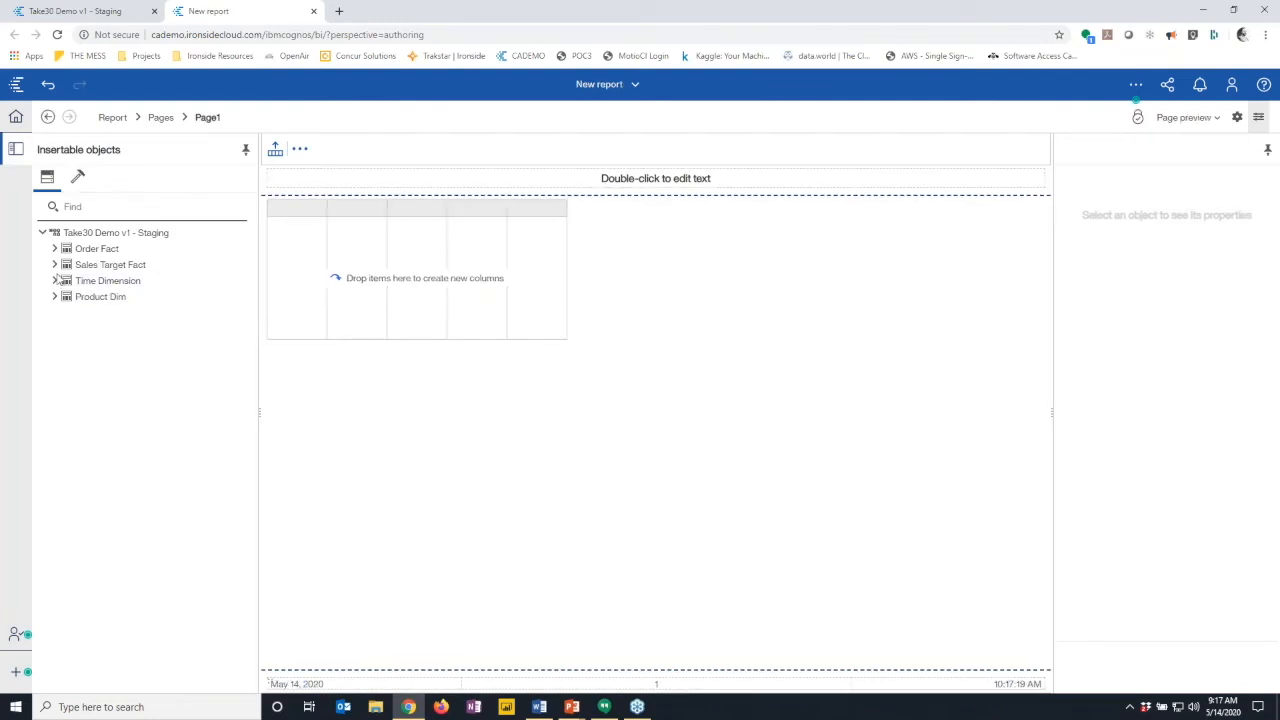
{"action": "left_click", "coordinate": [55, 281]}
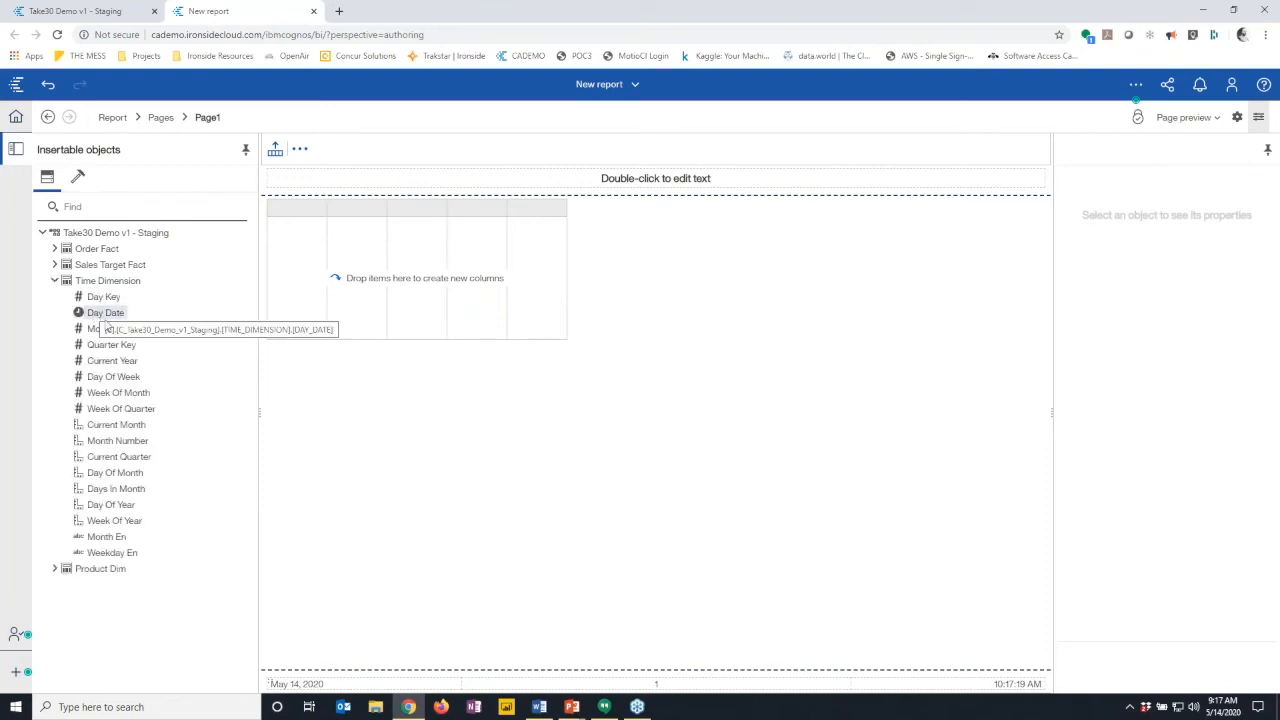
{"action": "left_click_drag", "start_coordinate": [112, 360], "coordinate": [297, 312]}
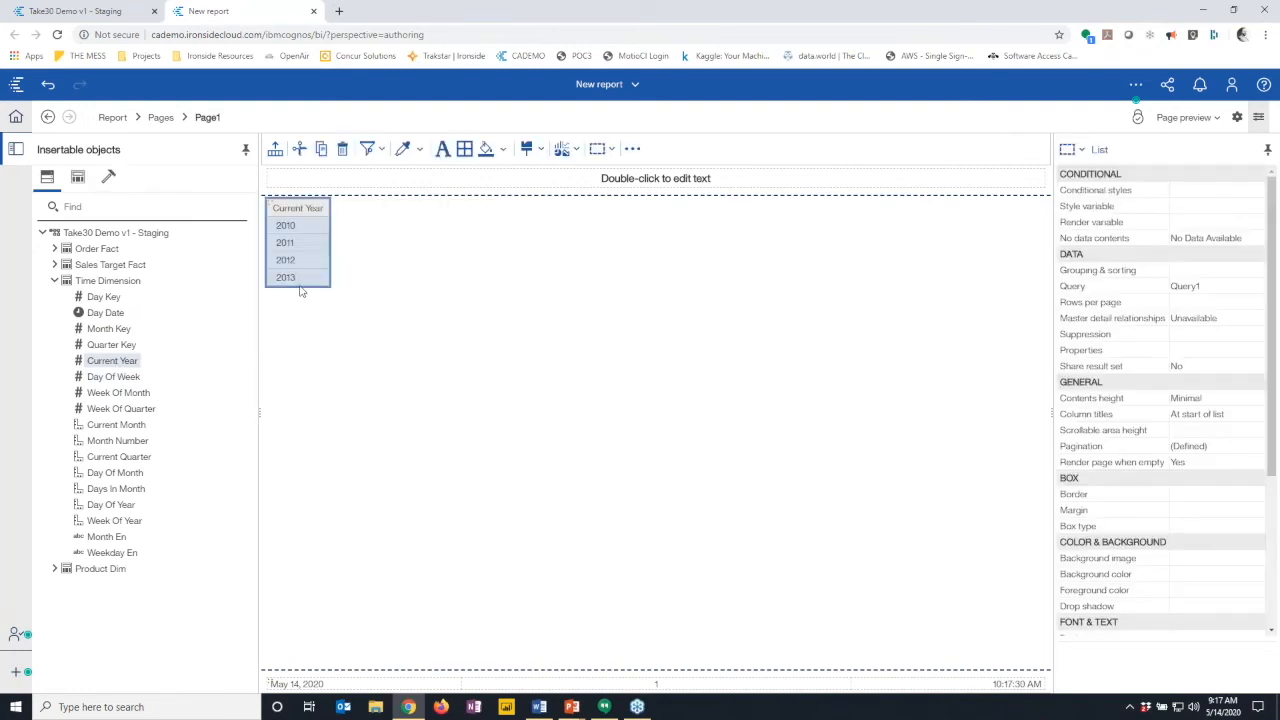
{"action": "left_click", "coordinate": [298, 279]}
{"action": "left_click", "coordinate": [369, 148]}
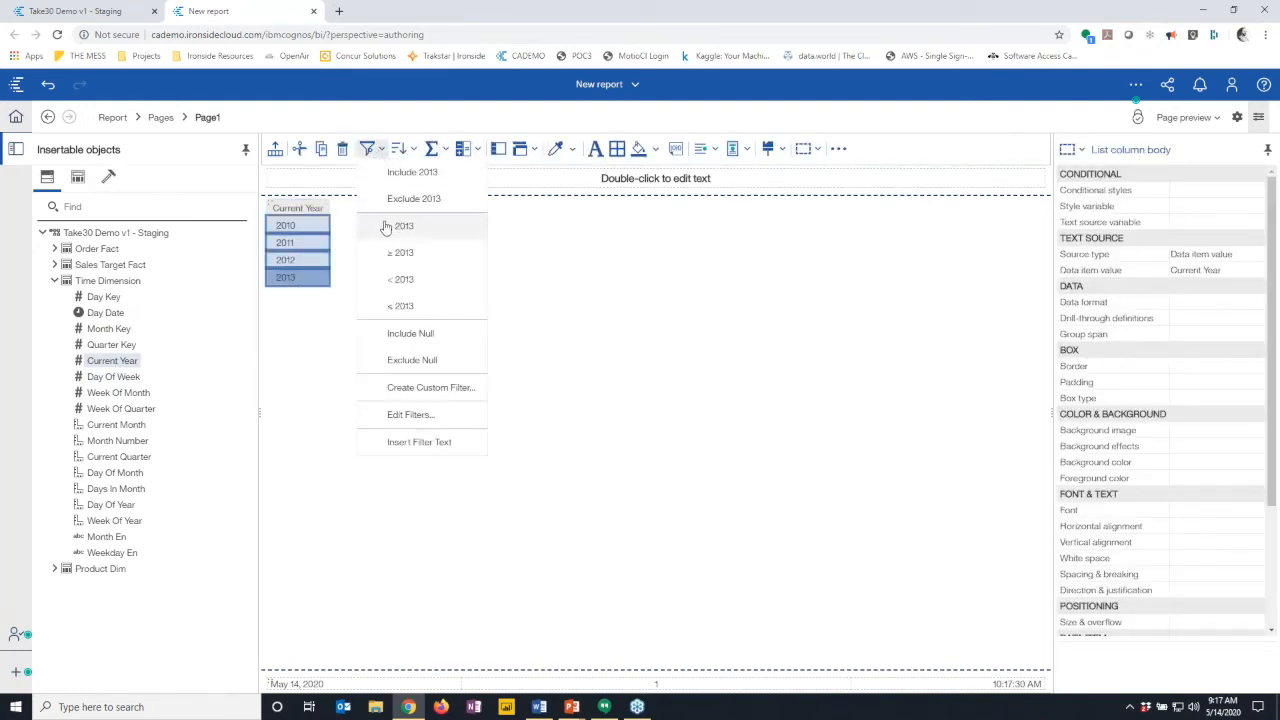
{"action": "left_click", "coordinate": [400, 174]}
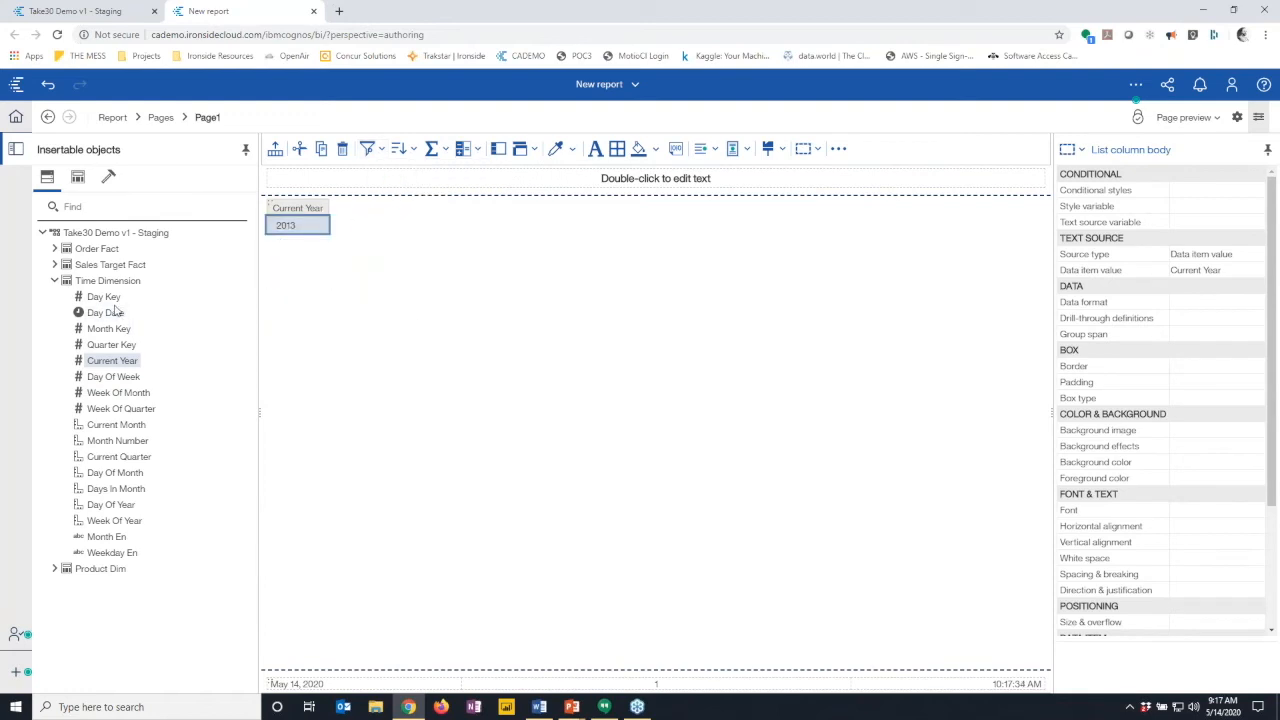
- Add Product Line En from Product Dim as a second list column
{"action": "left_click", "coordinate": [54, 281]}
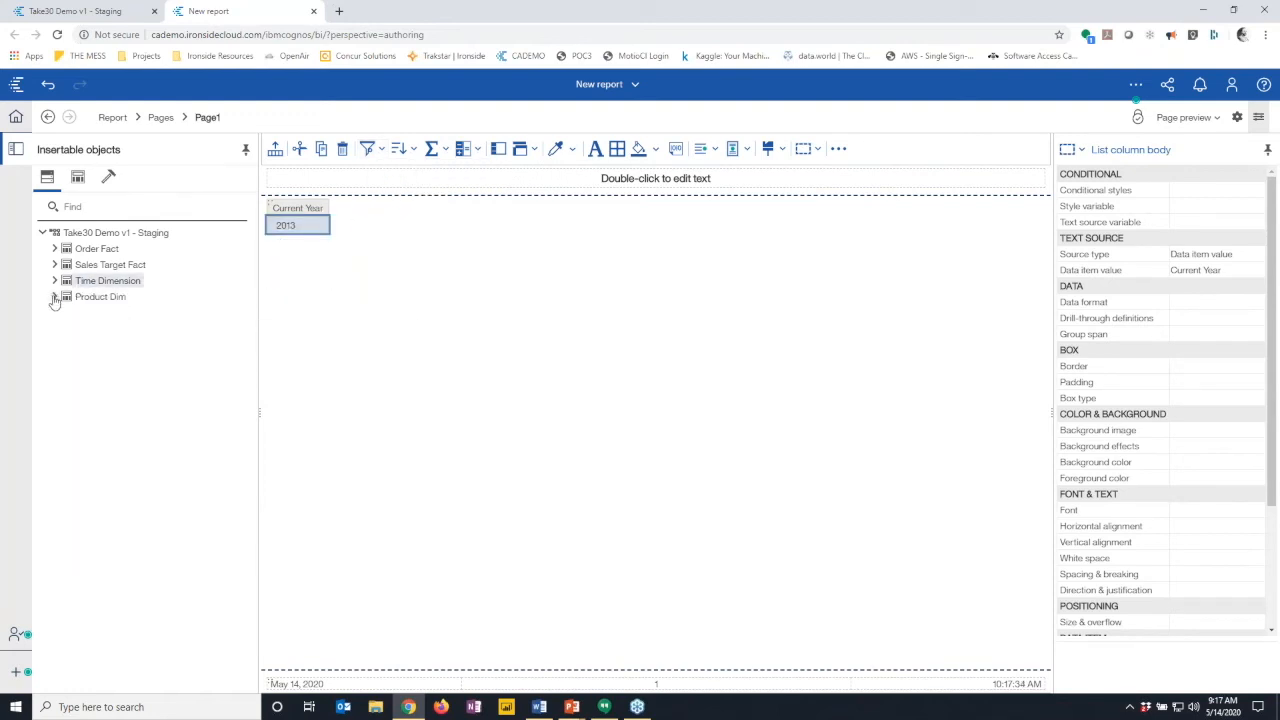
{"action": "left_click", "coordinate": [55, 297]}
{"action": "left_click_drag", "start_coordinate": [115, 344], "coordinate": [446, 247]}
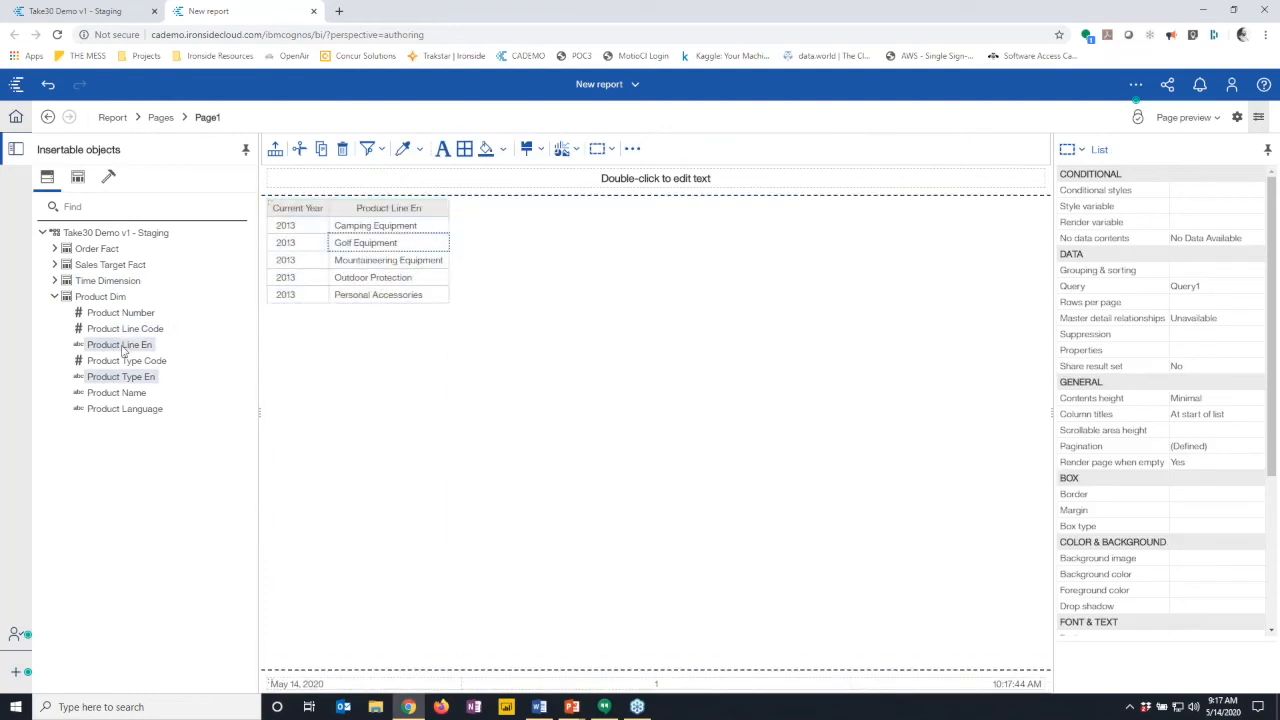
{"action": "left_click", "coordinate": [55, 297]}
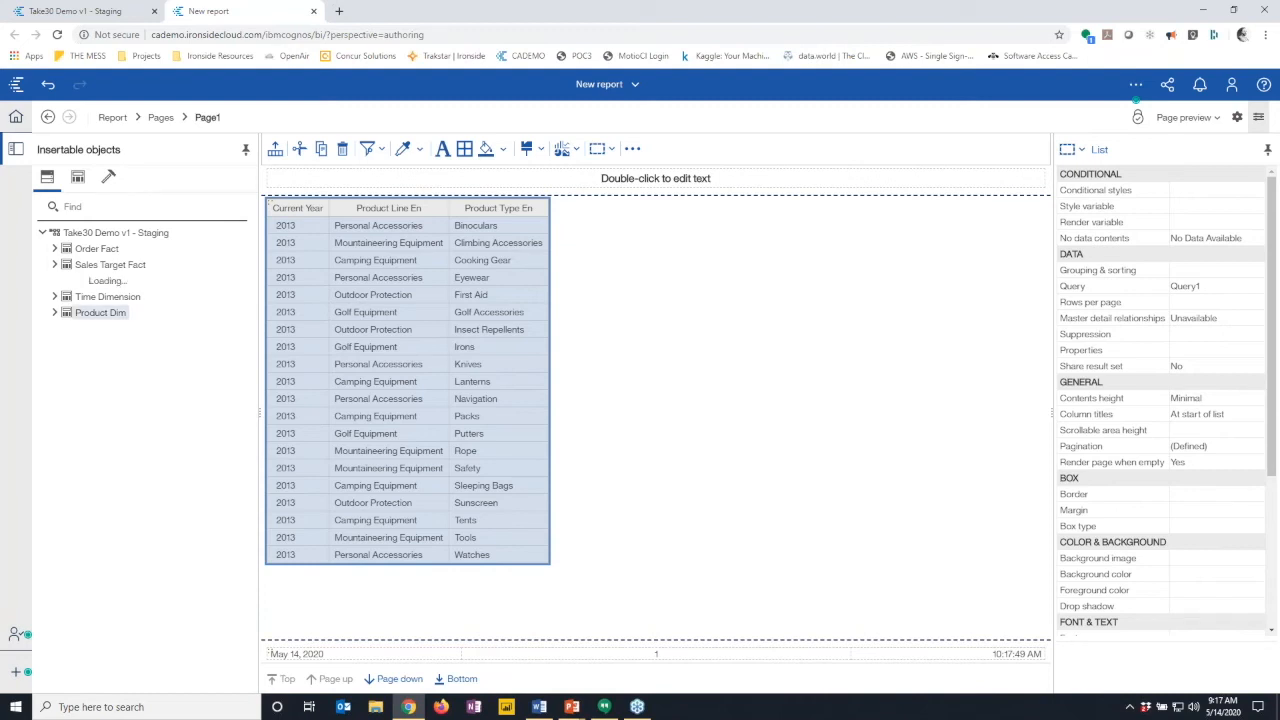
{"action": "left_click", "coordinate": [54, 264]}
{"action": "left_click_drag", "start_coordinate": [98, 285], "coordinate": [534, 266]}
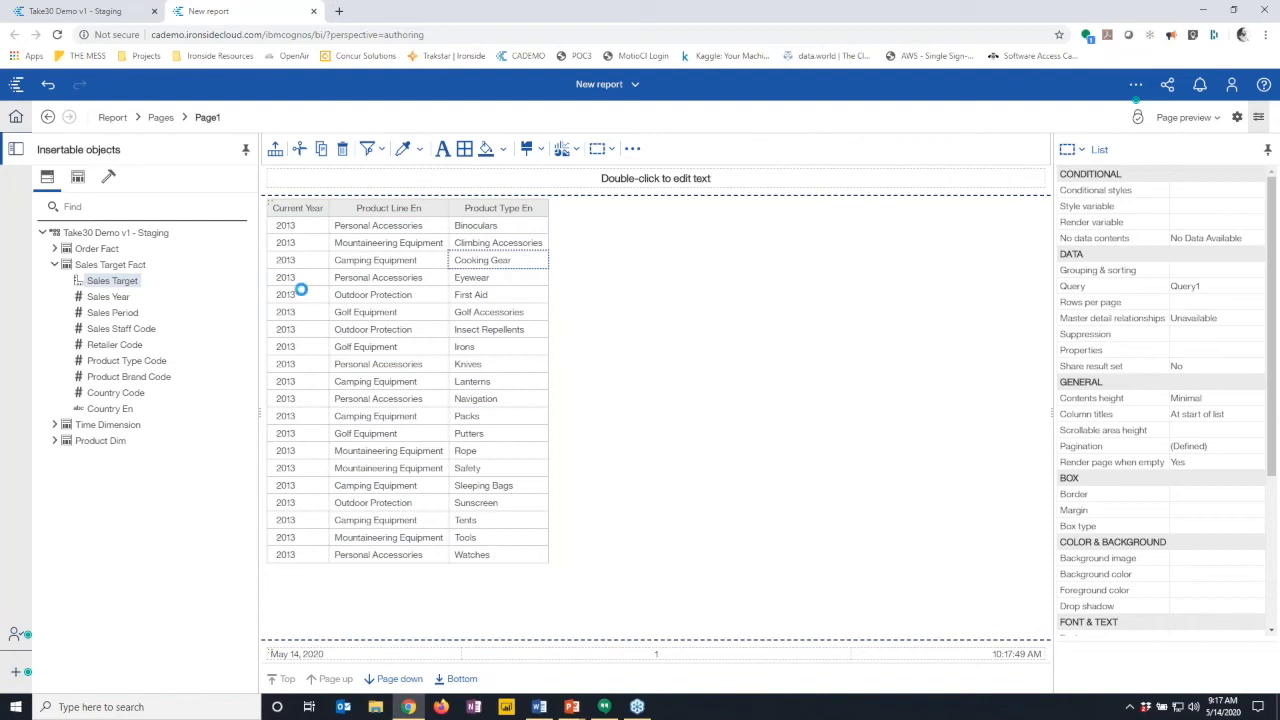
{"action": "left_click_drag", "start_coordinate": [112, 412], "coordinate": [330, 304]}
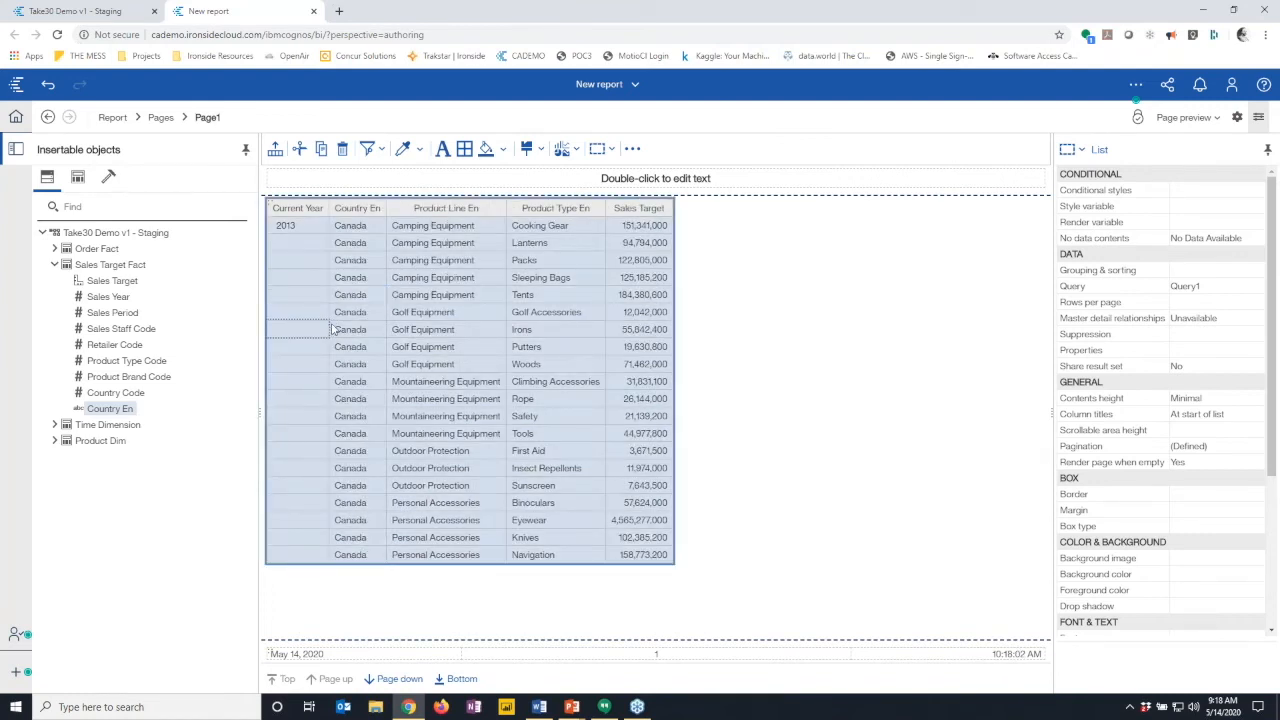
{"action": "left_click", "coordinate": [392, 680]}
{"action": "left_click", "coordinate": [392, 680]}
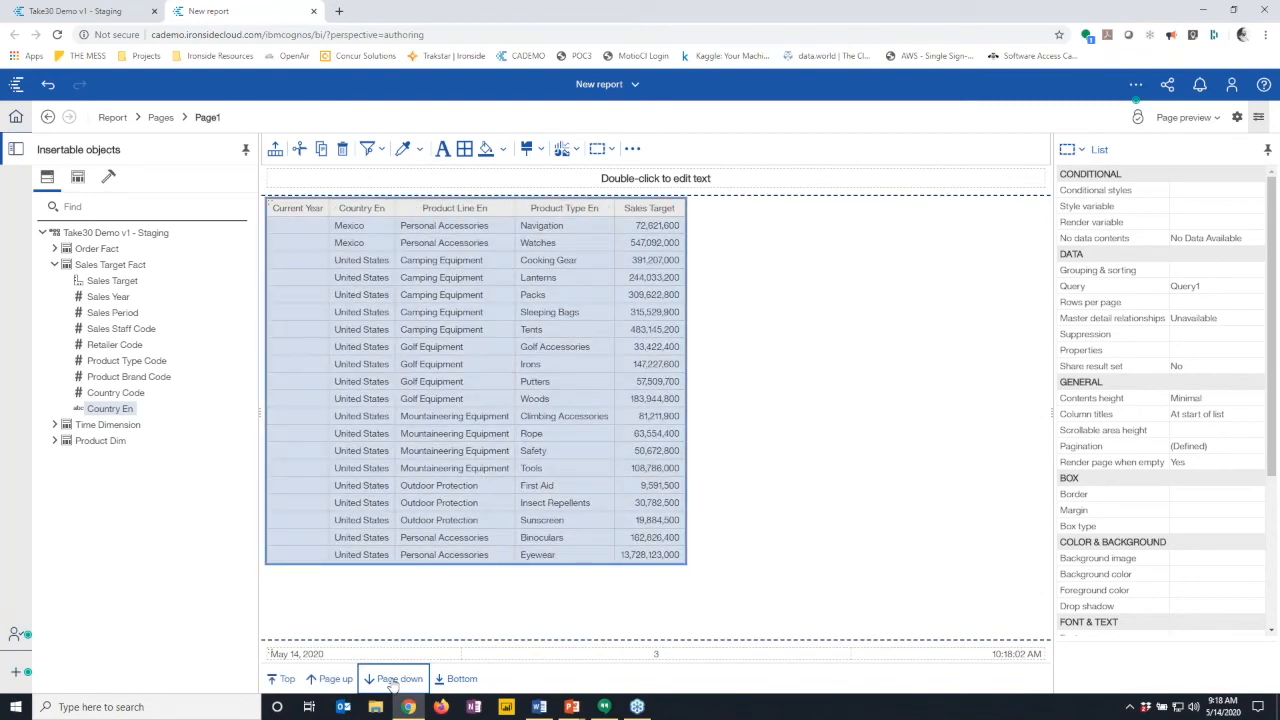
{"action": "left_click", "coordinate": [392, 680]}
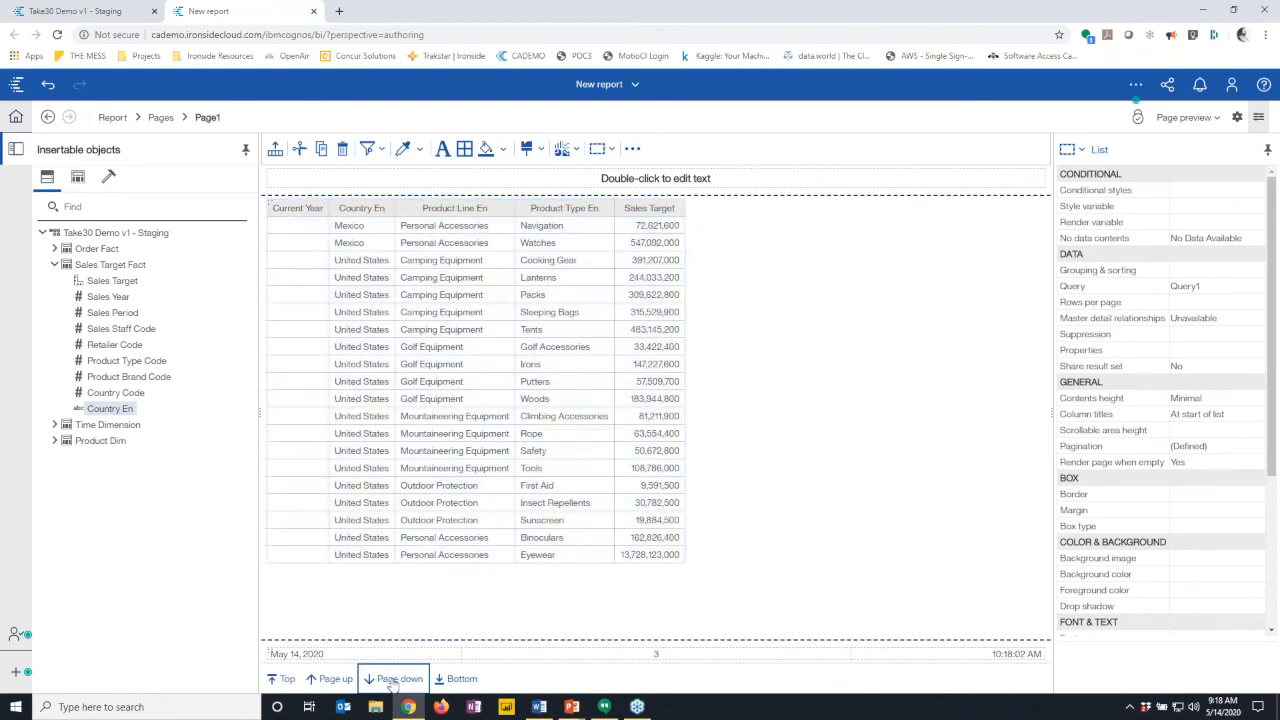
{"action": "left_click", "coordinate": [333, 680]}
{"action": "left_click", "coordinate": [333, 680]}
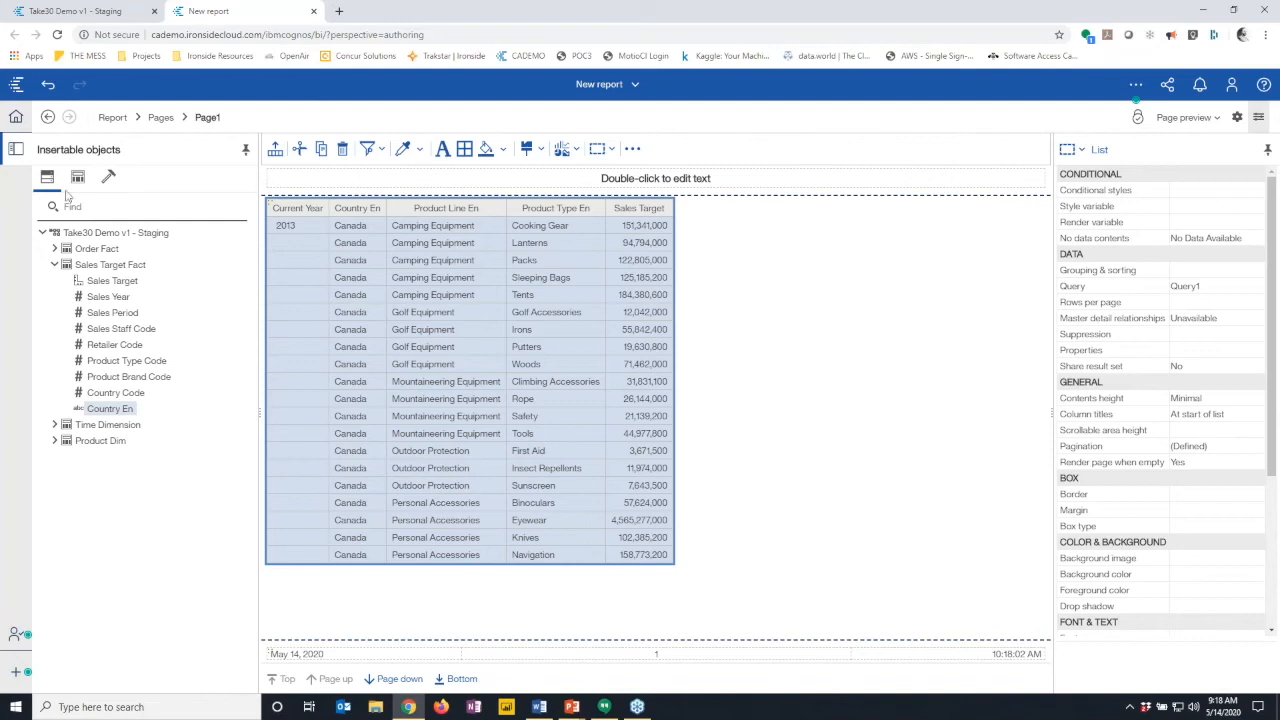
- Return to the Take30 Demo v1 - Staging module and inspect the relationship diagram's joins
{"action": "left_click", "coordinate": [105, 11]}
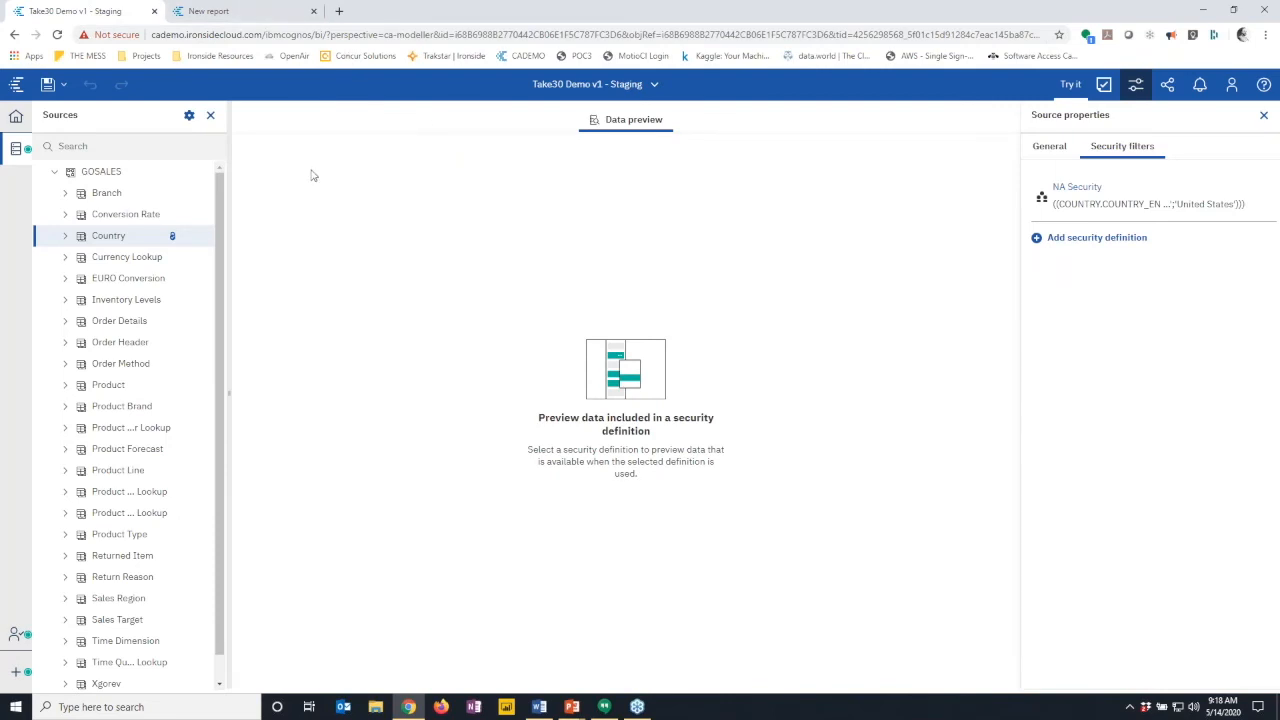
{"action": "left_click", "coordinate": [210, 115]}
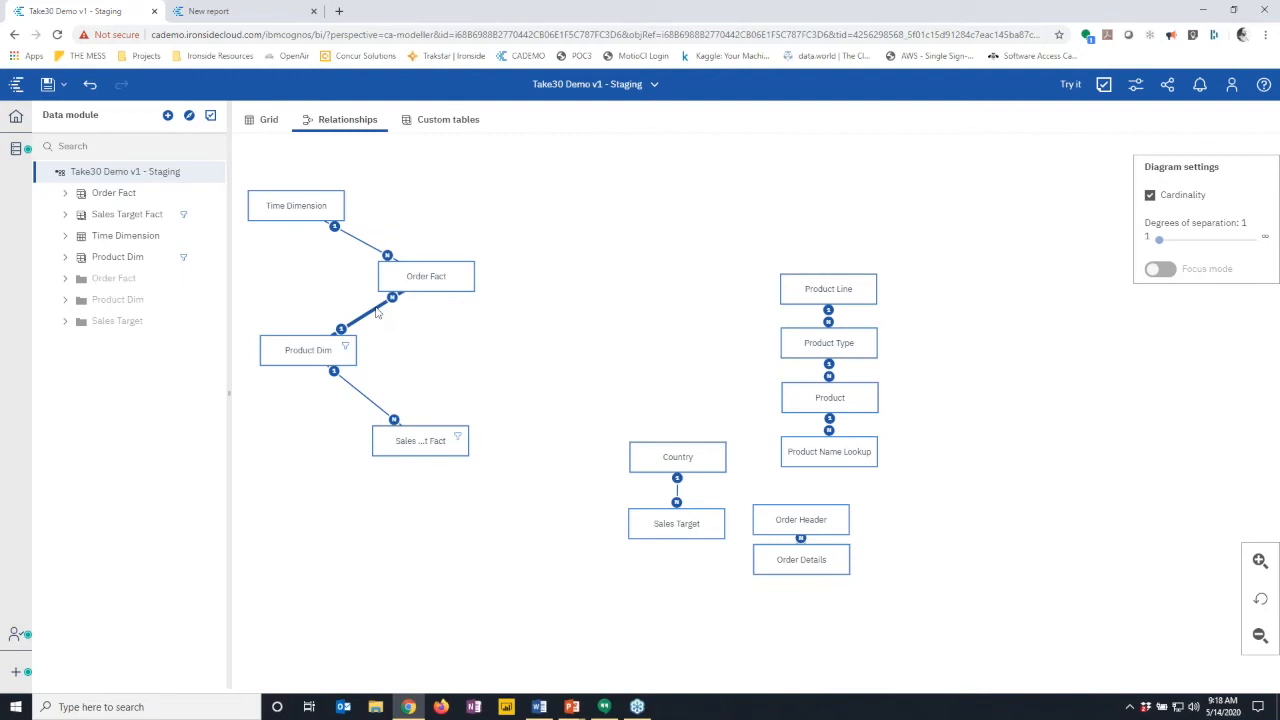
{"action": "mouse_move", "coordinate": [377, 313]}
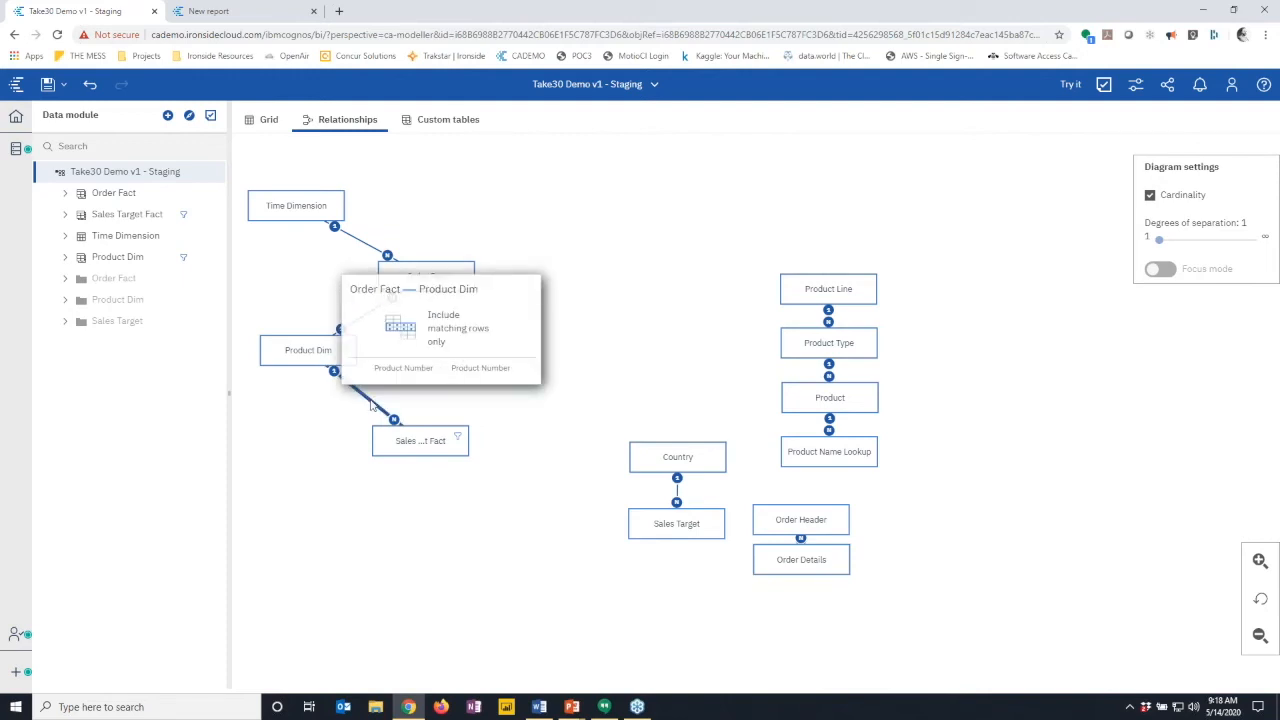
{"action": "mouse_move", "coordinate": [373, 404]}
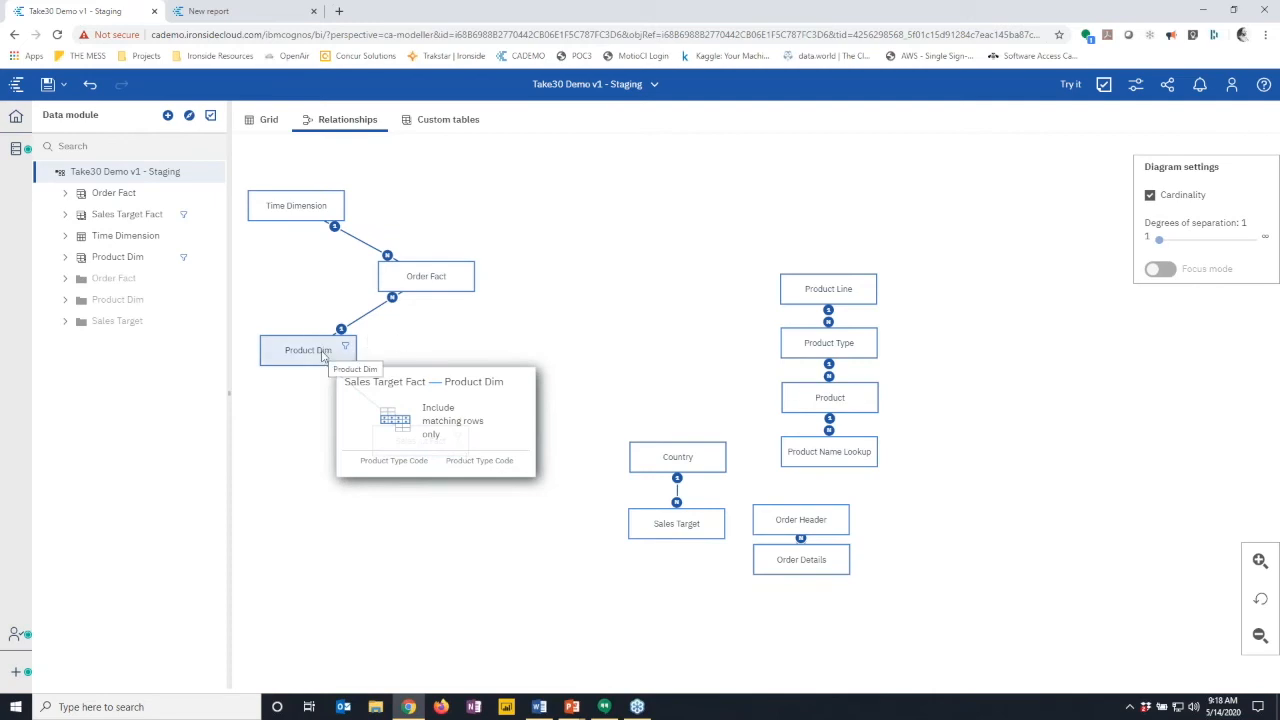
{"action": "left_click", "coordinate": [205, 261]}
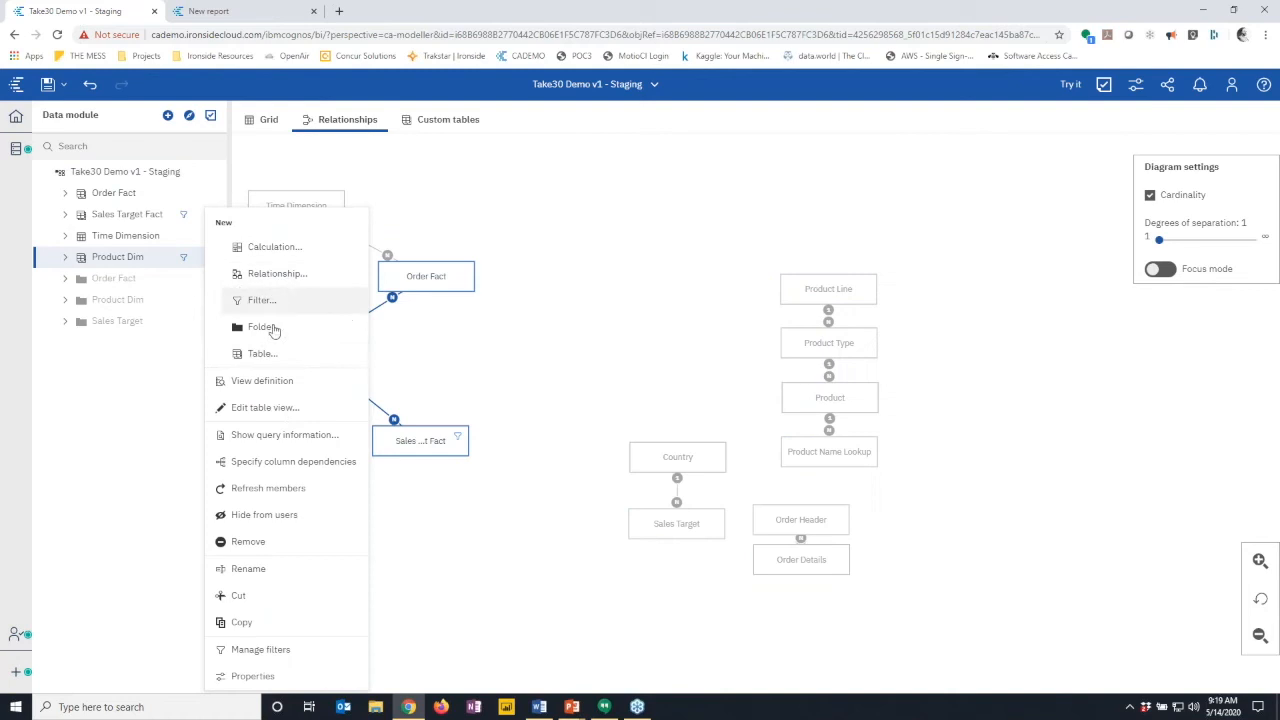
- Add Product Number, Product Line Code and Product Type Code to Product Dim's column dependencies
{"action": "left_click", "coordinate": [291, 463]}
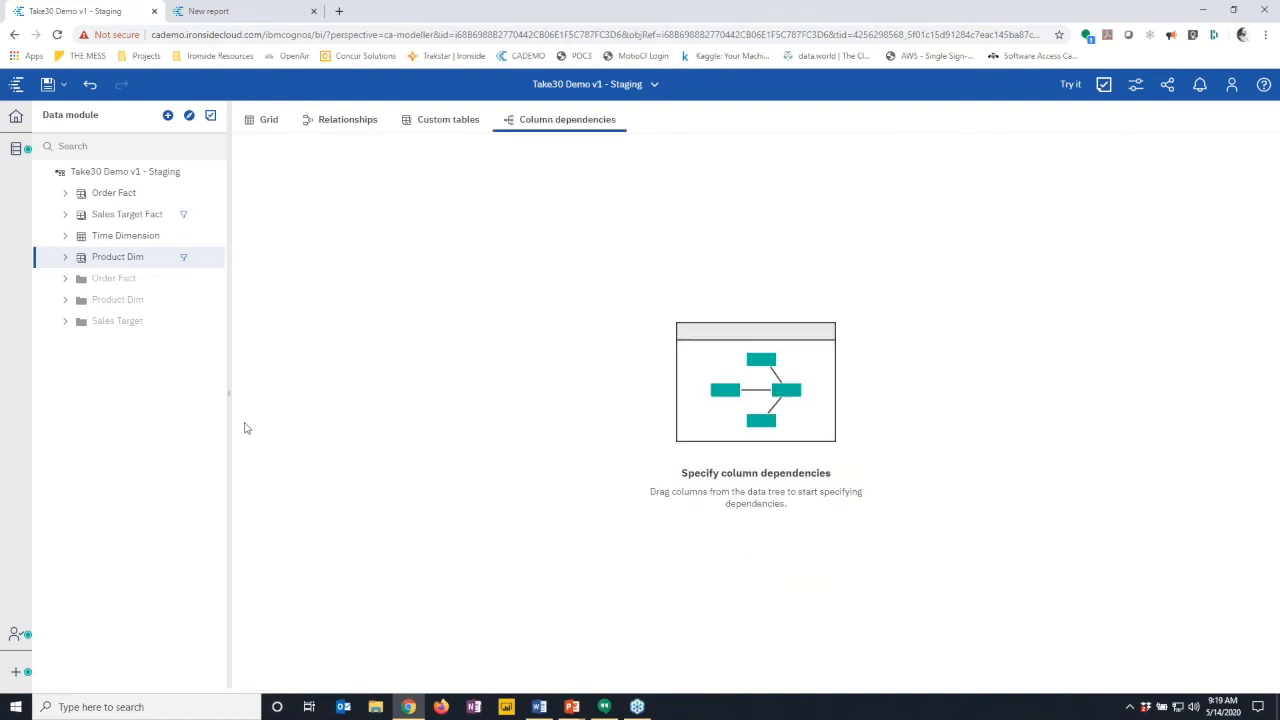
{"action": "left_click", "coordinate": [65, 259]}
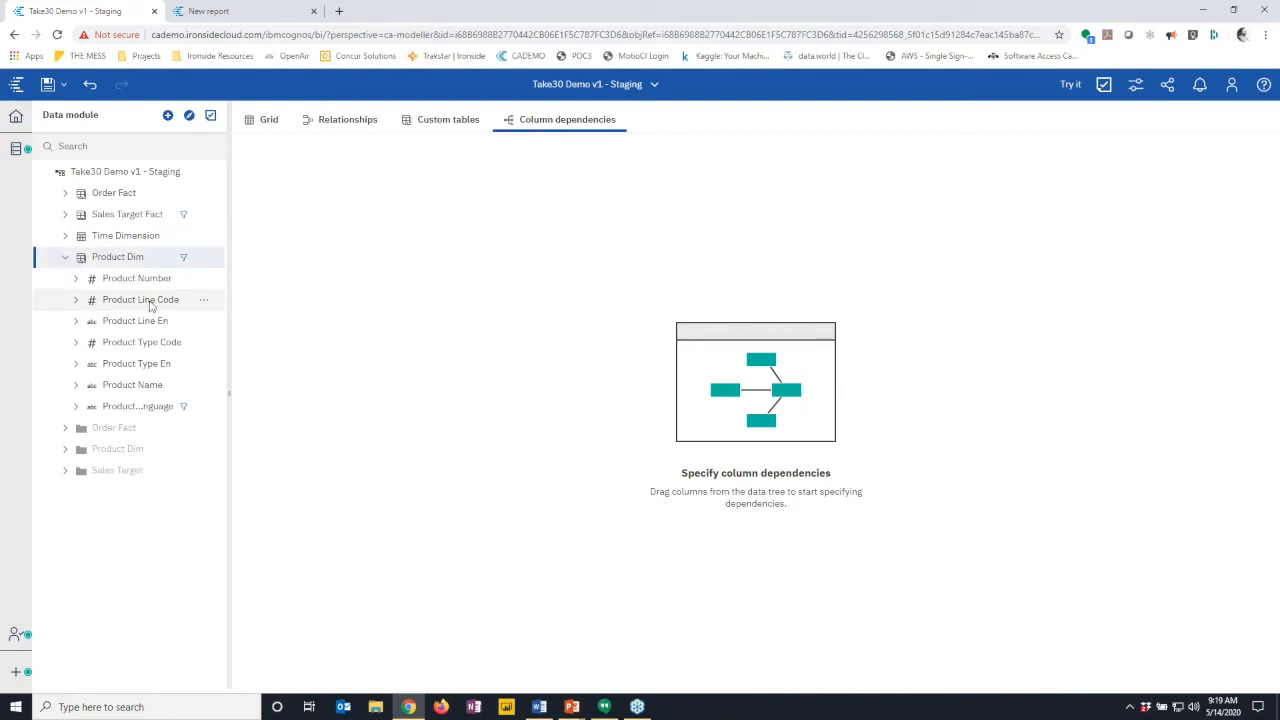
{"action": "left_click_drag", "start_coordinate": [152, 283], "coordinate": [286, 280]}
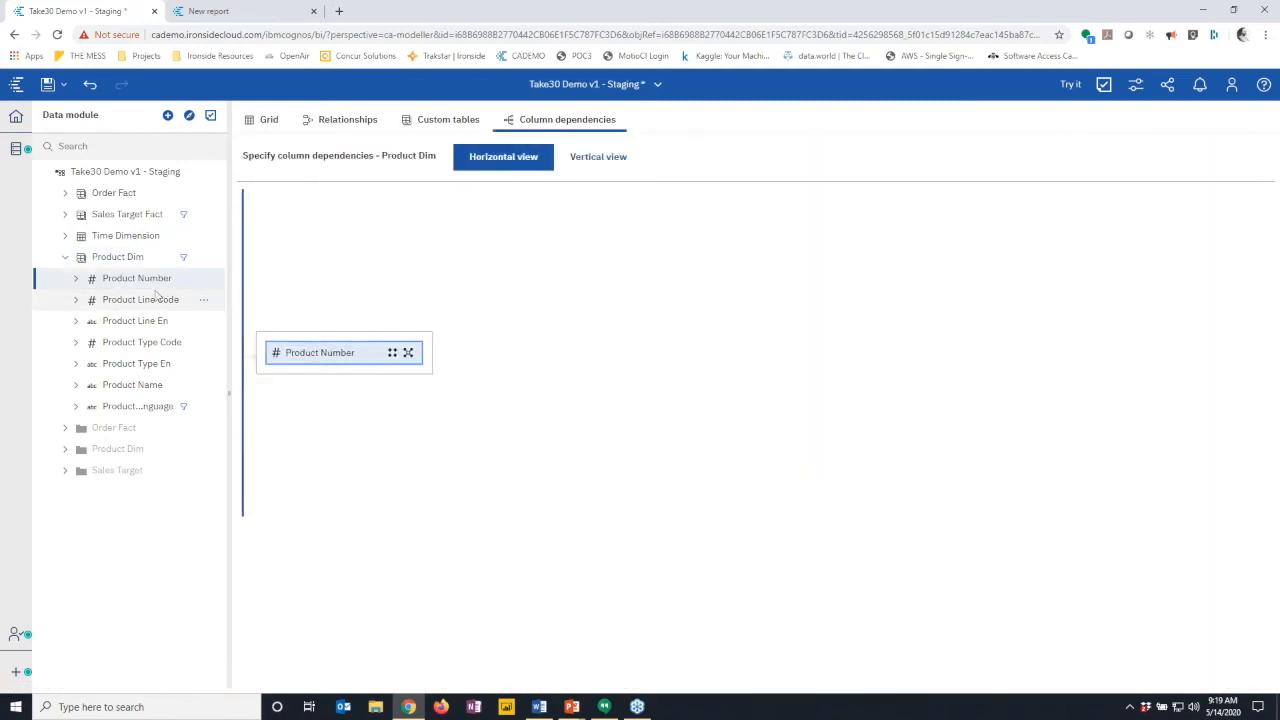
{"action": "left_click_drag", "start_coordinate": [138, 306], "coordinate": [305, 412]}
{"action": "left_click_drag", "start_coordinate": [229, 337], "coordinate": [270, 345]}
{"action": "left_click", "coordinate": [184, 370]}
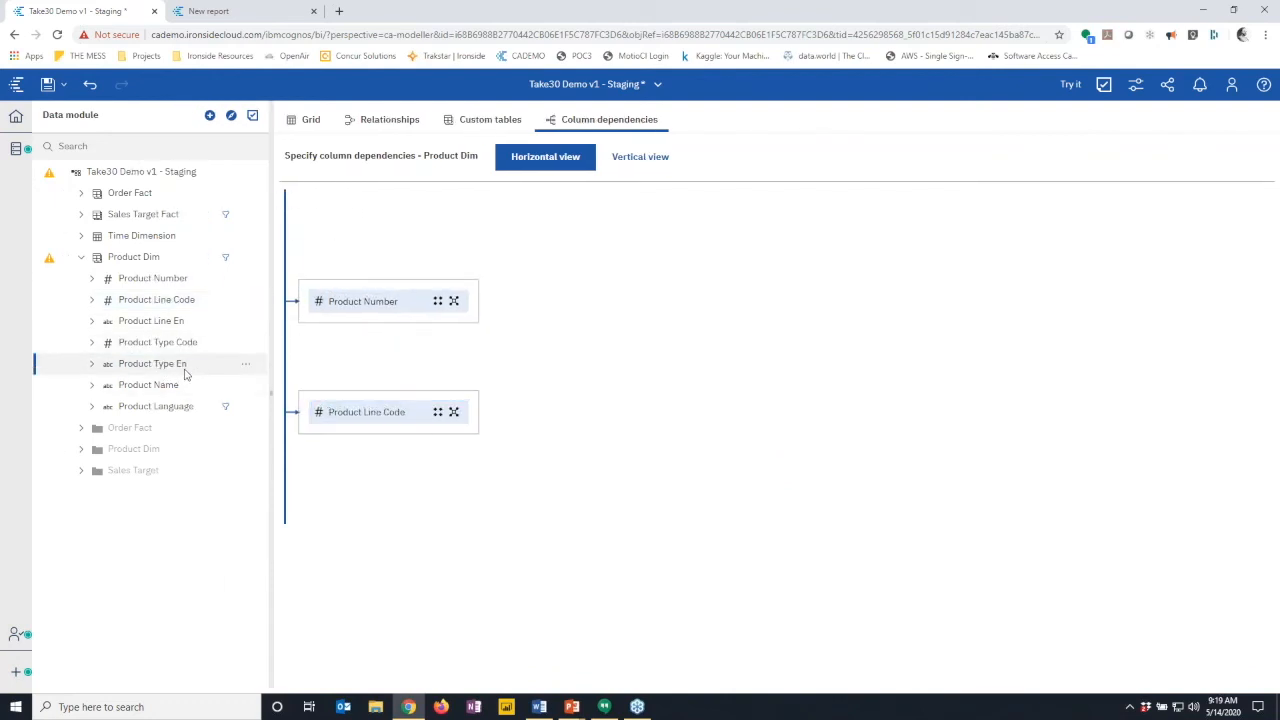
{"action": "left_click", "coordinate": [166, 342]}
{"action": "left_click_drag", "start_coordinate": [312, 479], "coordinate": [323, 489]}
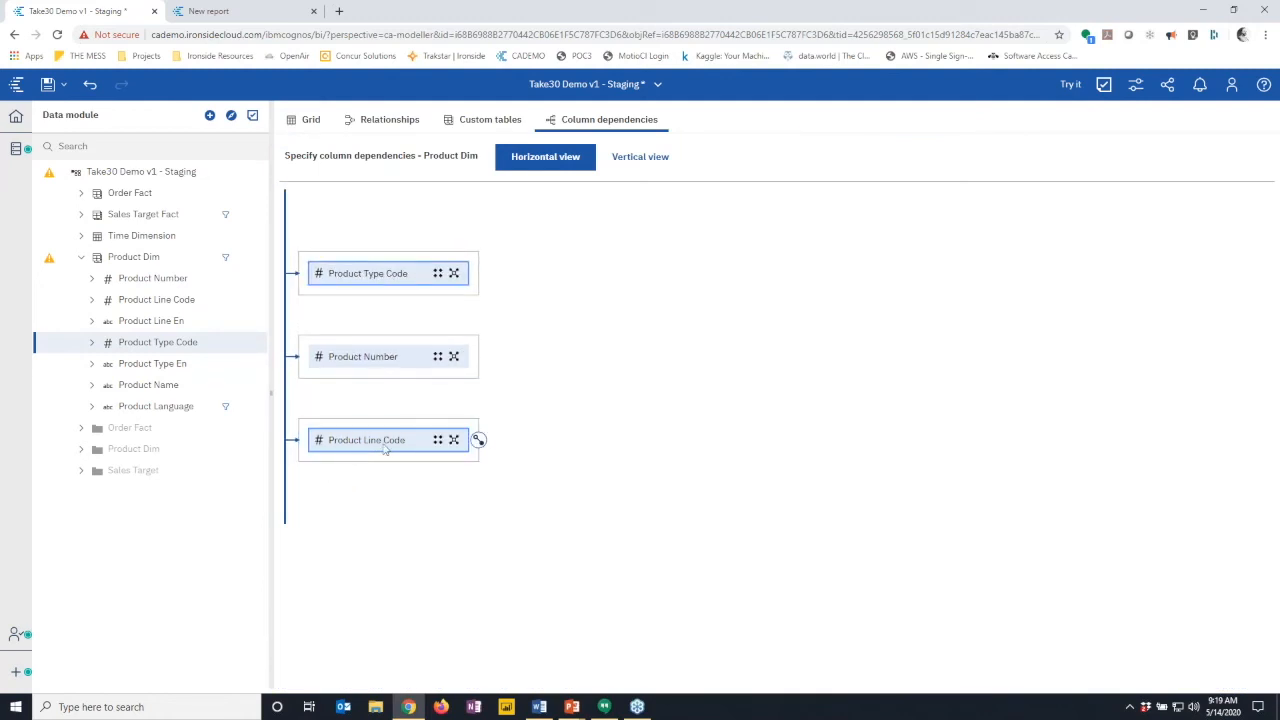
- Link Product Line Code to Product Type Code to Product Number, then check the validation issue
{"action": "left_click", "coordinate": [478, 440]}
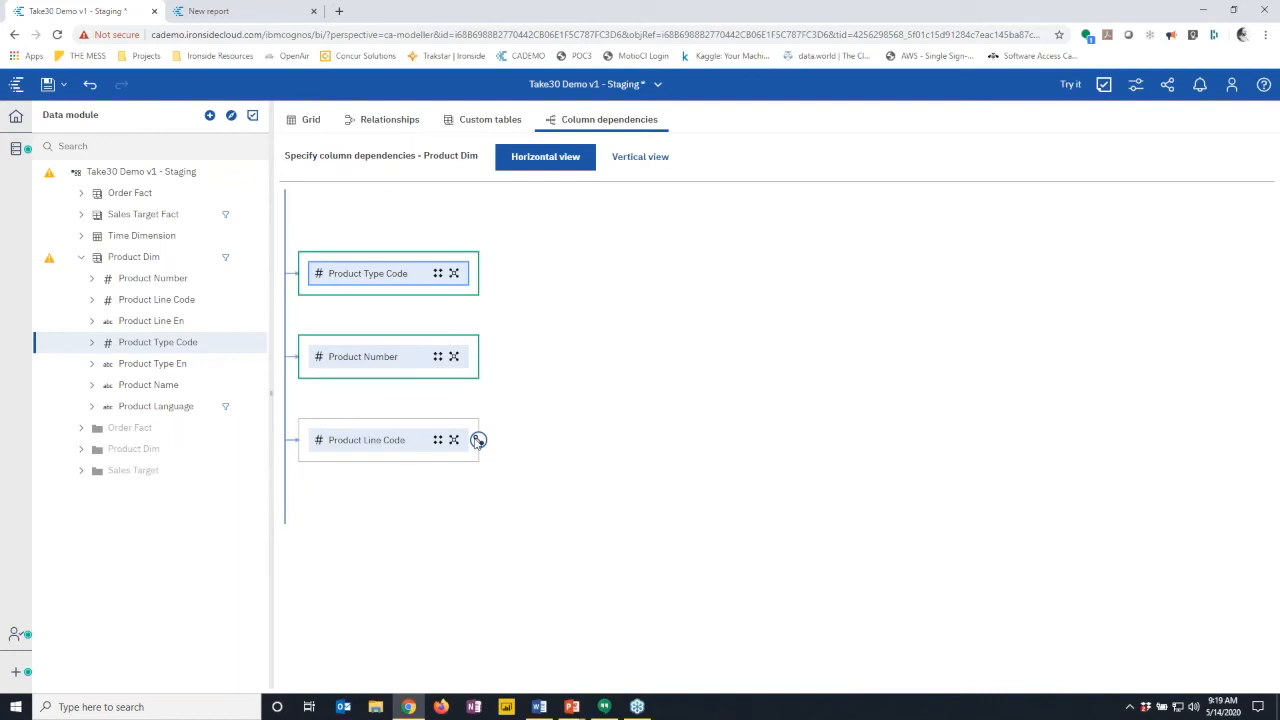
{"action": "left_click", "coordinate": [343, 278]}
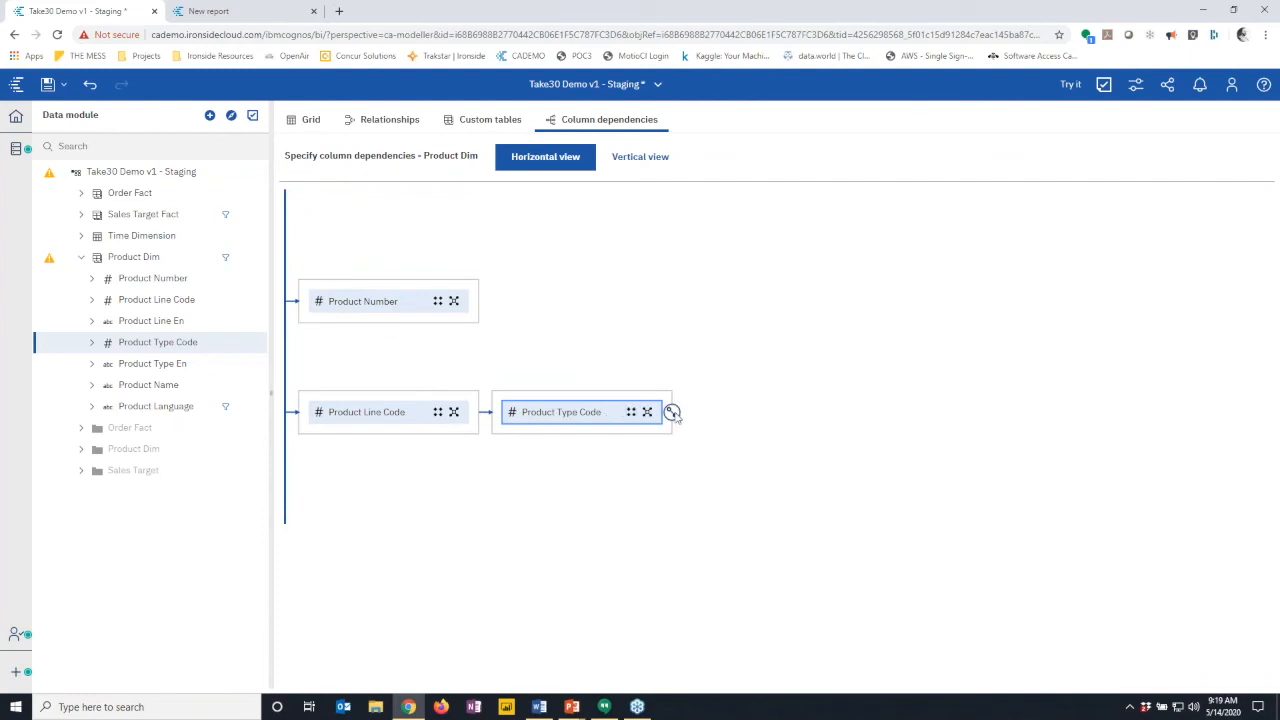
{"action": "left_click", "coordinate": [672, 413]}
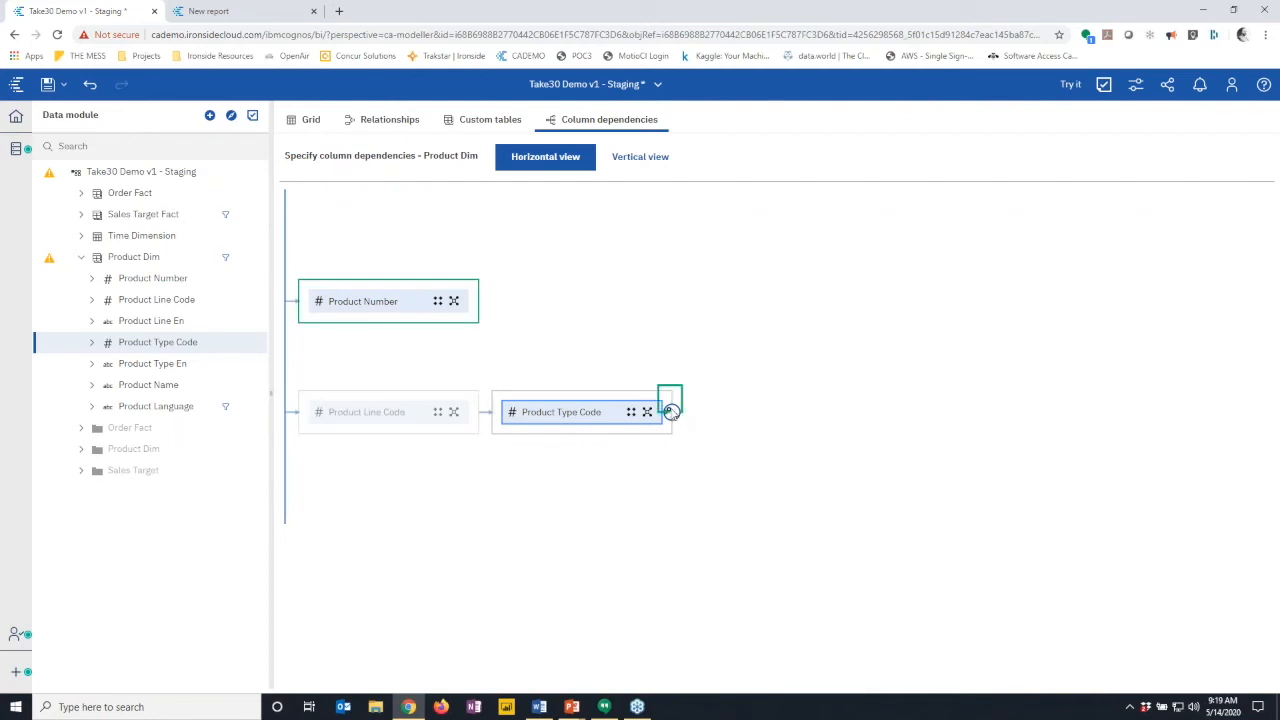
{"action": "left_click", "coordinate": [406, 301]}
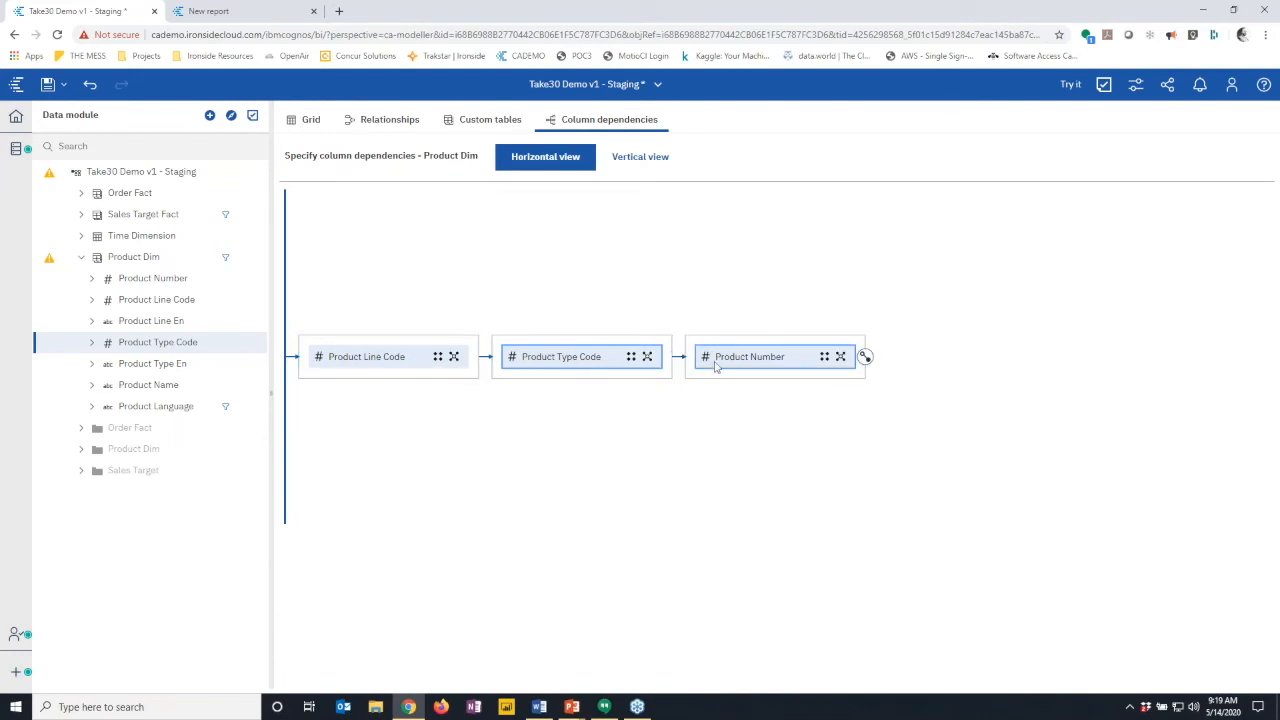
{"action": "mouse_move", "coordinate": [50, 262]}
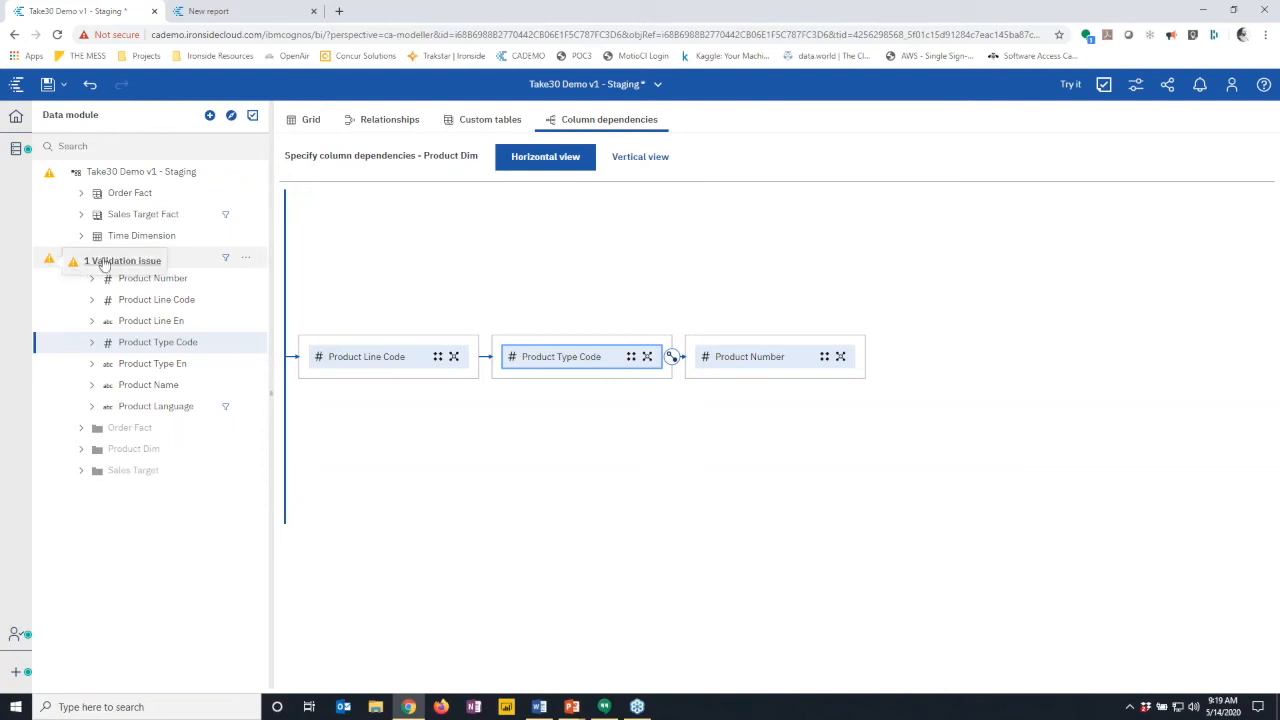
{"action": "left_click", "coordinate": [104, 263]}
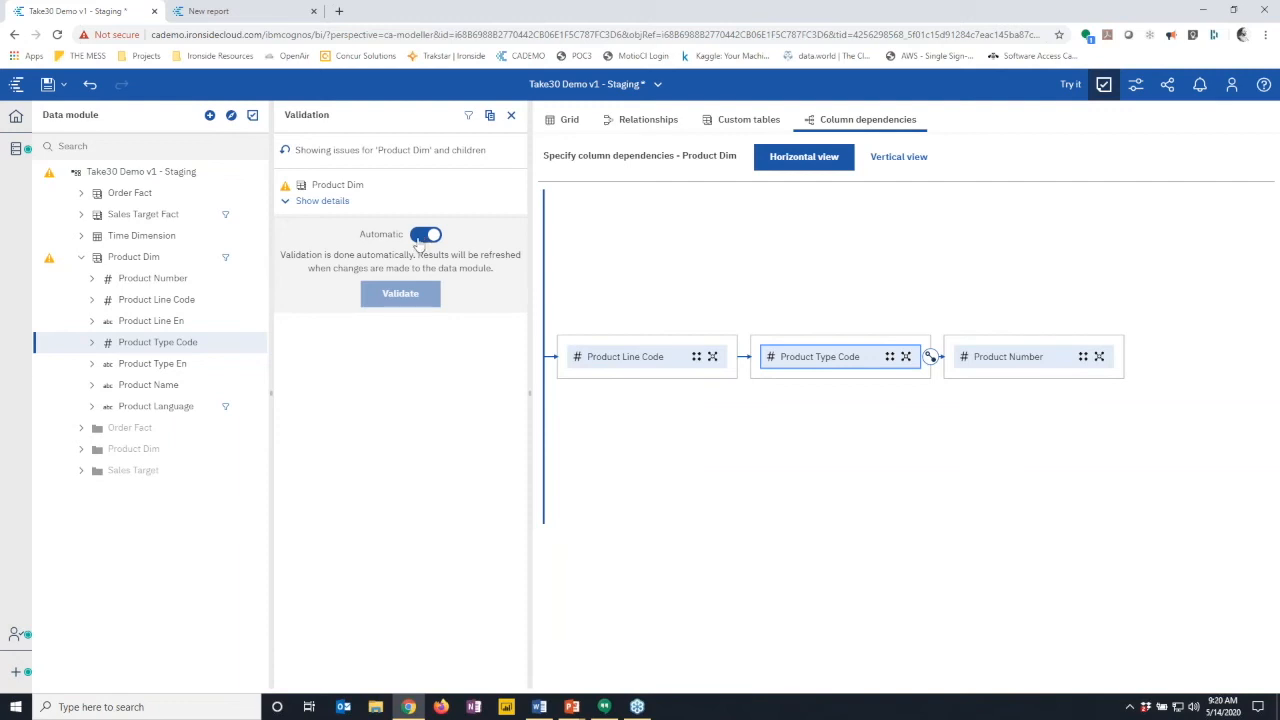
{"action": "left_click", "coordinate": [337, 203]}
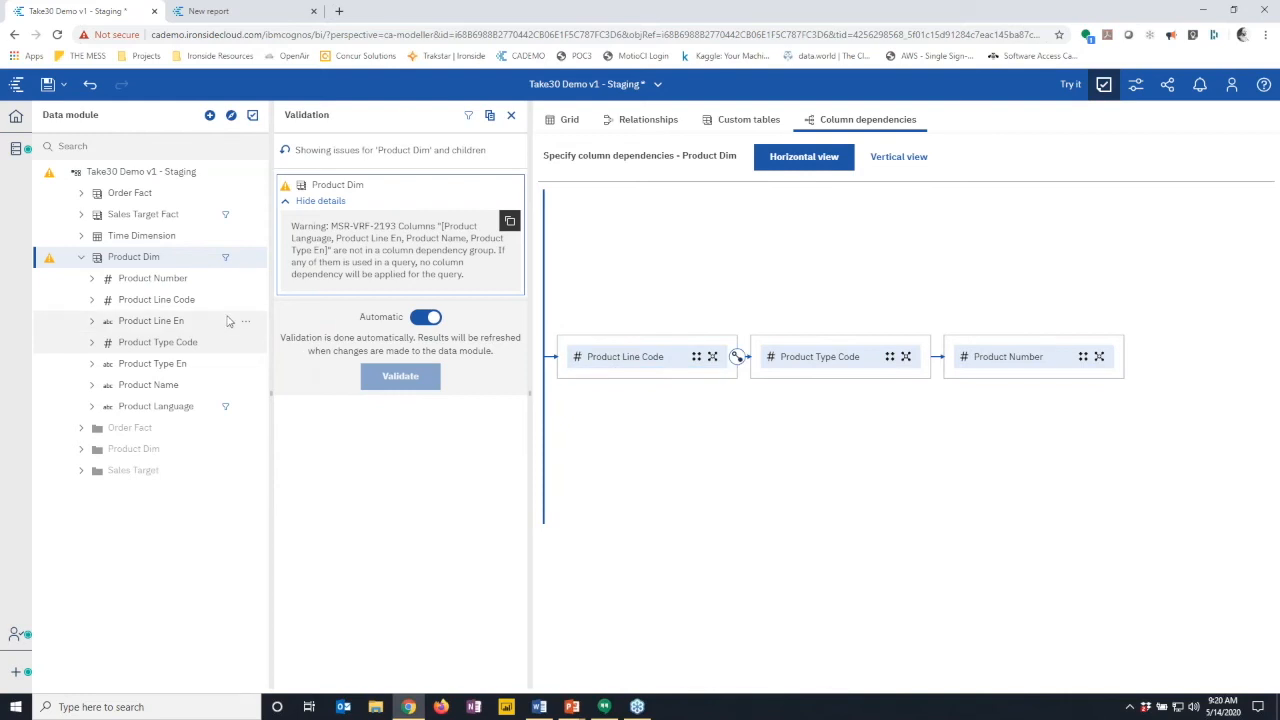
{"action": "left_click", "coordinate": [511, 115]}
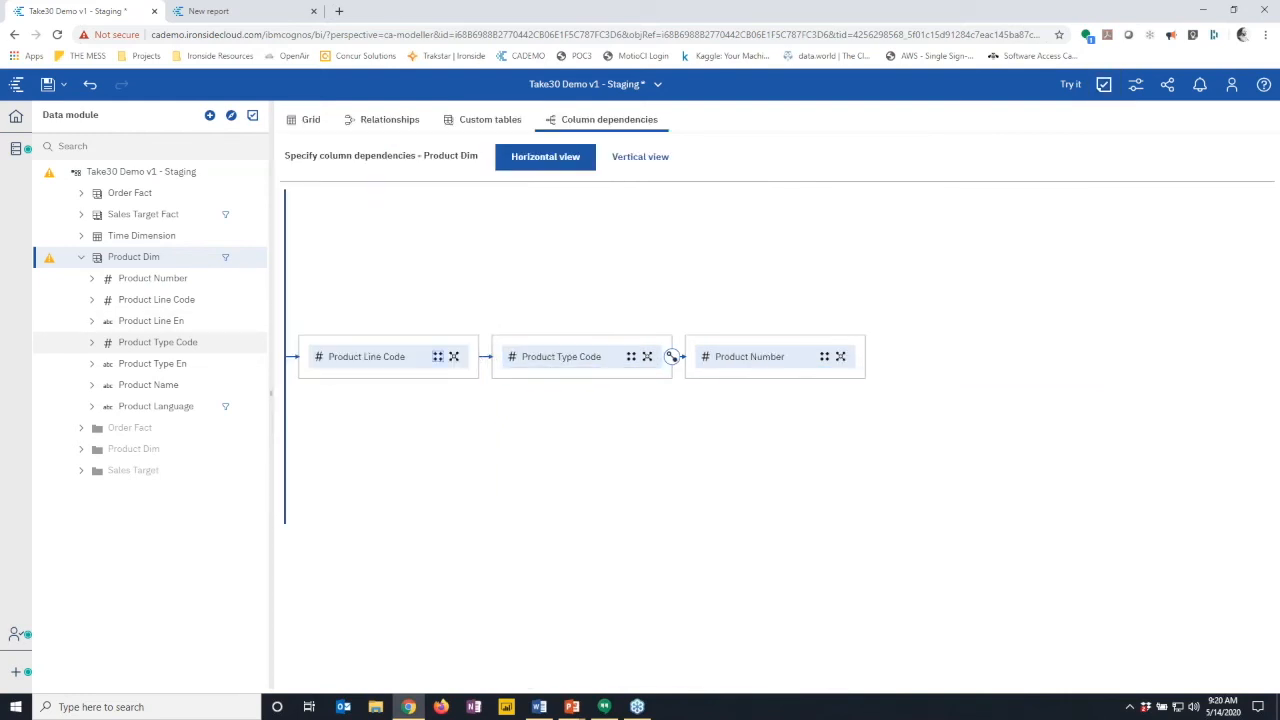
- Add Product Line En, Product Type En, and Product Name with Product Language to their key groups
{"action": "left_click_drag", "start_coordinate": [170, 321], "coordinate": [346, 372]}
{"action": "left_click", "coordinate": [163, 363]}
{"action": "left_click_drag", "start_coordinate": [454, 375], "coordinate": [549, 371]}
{"action": "left_click", "coordinate": [162, 385]}
{"action": "left_click", "coordinate": [155, 406], "text": "ctrl"}
{"action": "left_click_drag", "start_coordinate": [155, 406], "coordinate": [707, 370]}
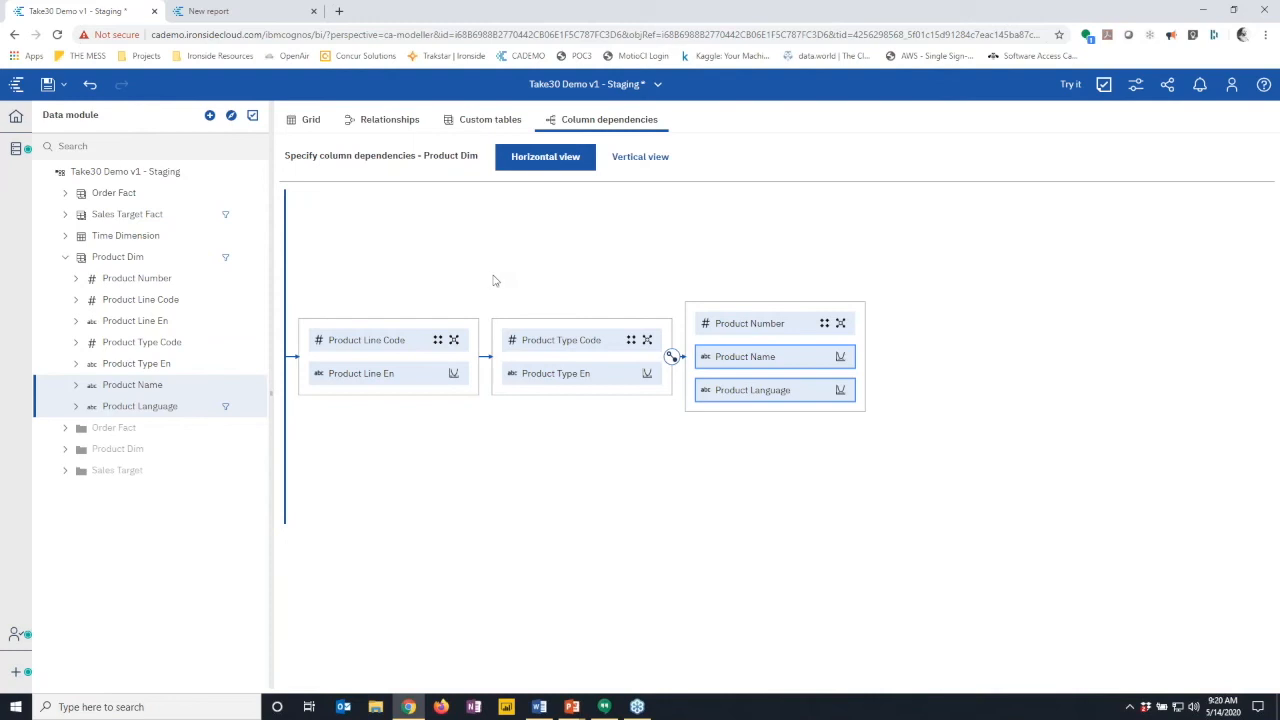
- Start a new report in page preview listing Current Year filtered to 2013
{"action": "left_click", "coordinate": [1070, 85]}
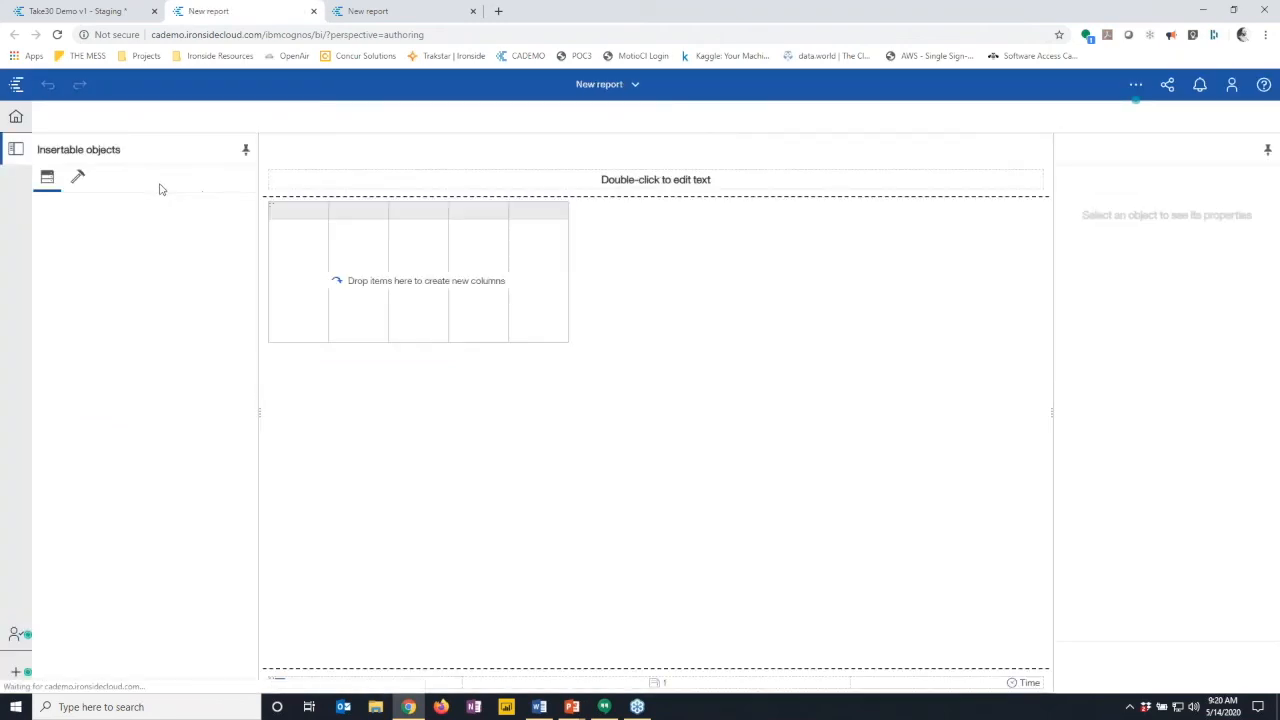
{"action": "left_click", "coordinate": [1185, 117]}
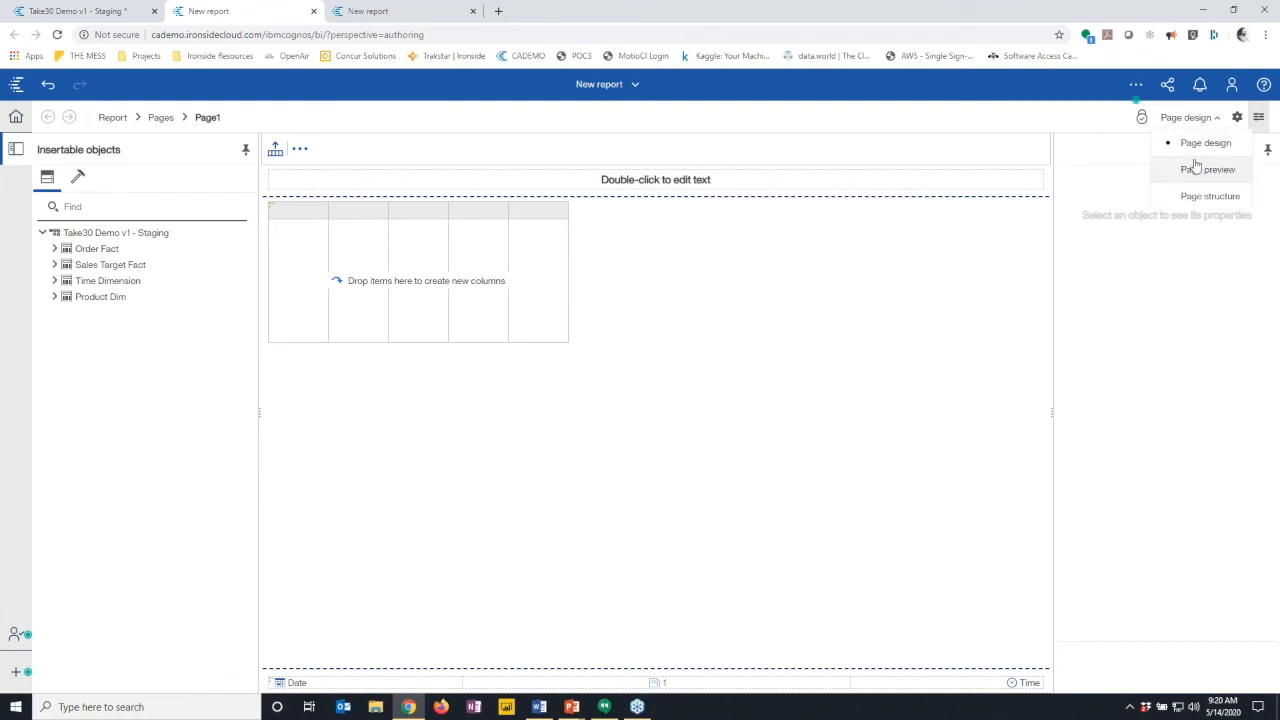
{"action": "left_click", "coordinate": [1196, 170]}
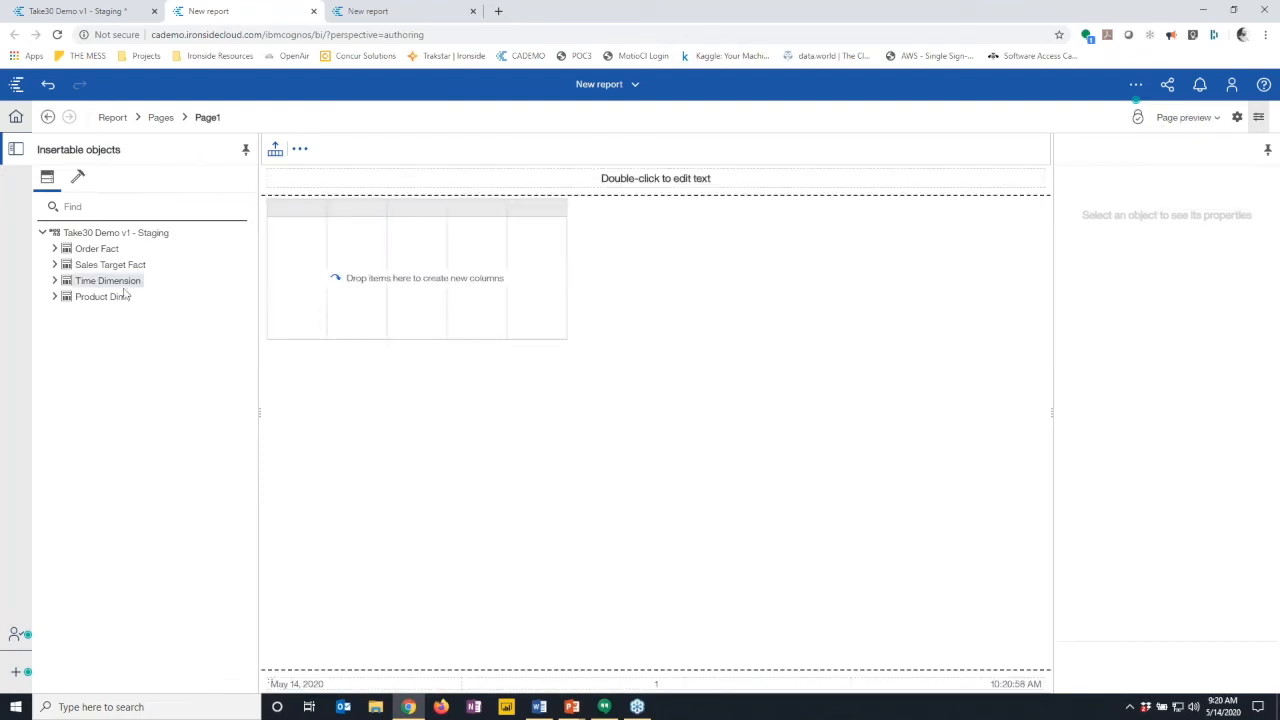
{"action": "left_click", "coordinate": [55, 283]}
{"action": "left_click_drag", "start_coordinate": [112, 361], "coordinate": [284, 300]}
{"action": "left_click", "coordinate": [295, 279]}
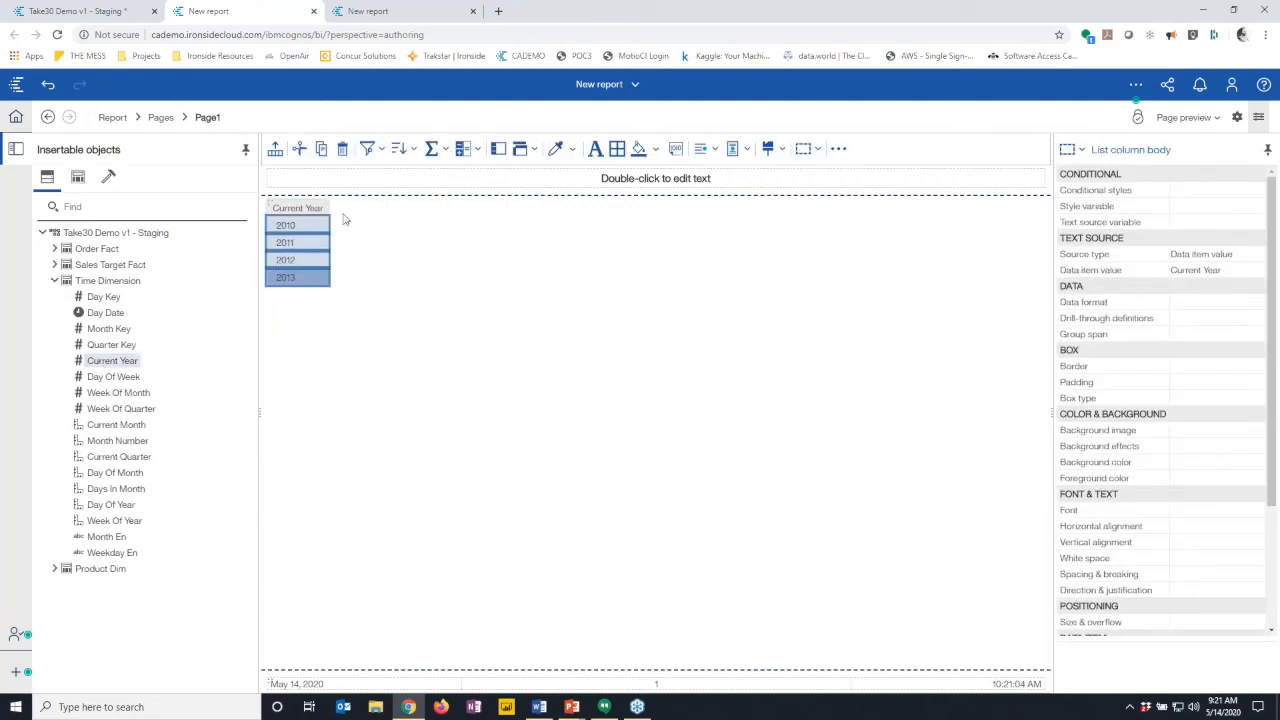
{"action": "left_click", "coordinate": [368, 148]}
{"action": "left_click", "coordinate": [415, 173]}
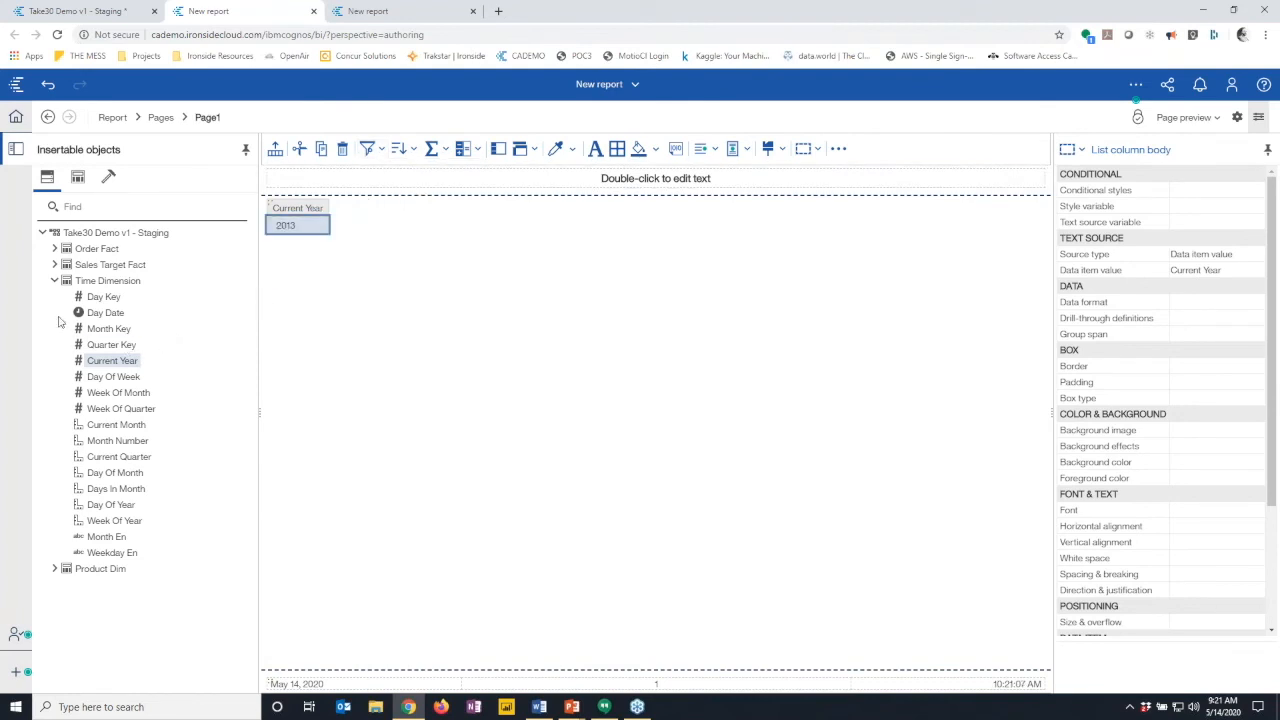
- Add Product Line En and Product Type En from Product Dim as list columns
{"action": "left_click", "coordinate": [55, 281]}
{"action": "left_click", "coordinate": [55, 297]}
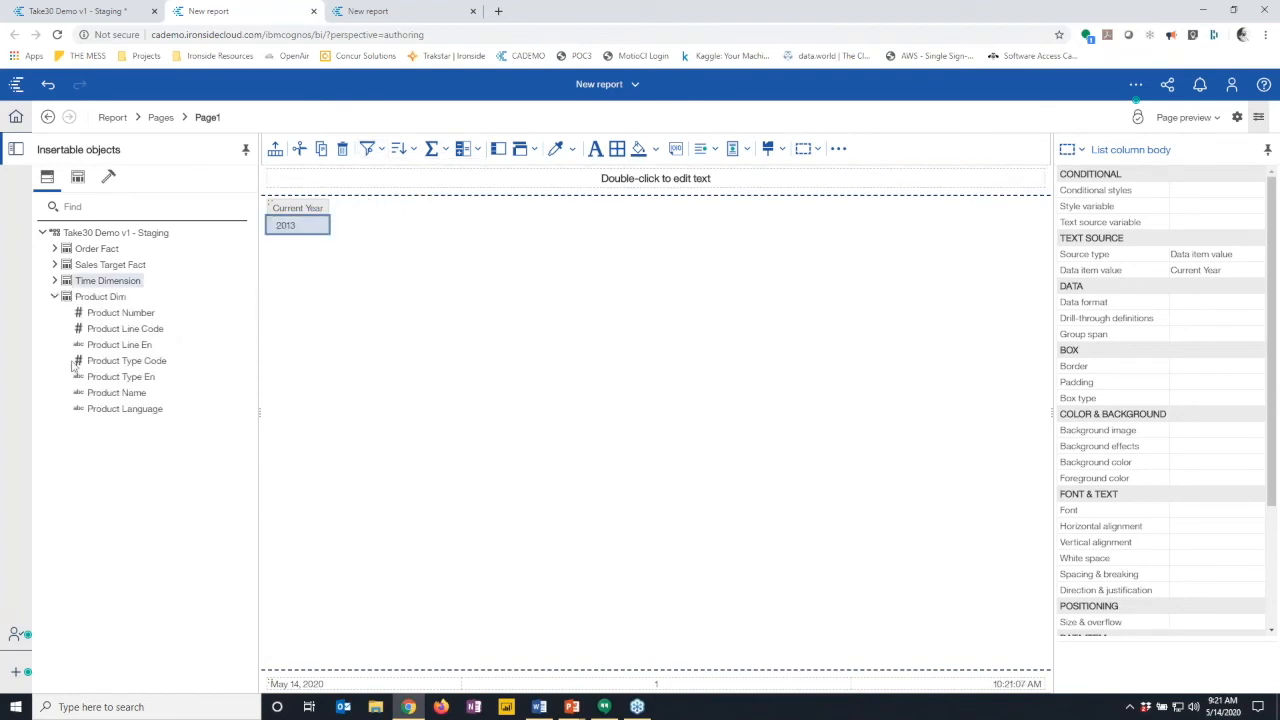
{"action": "left_click_drag", "start_coordinate": [104, 348], "coordinate": [330, 232]}
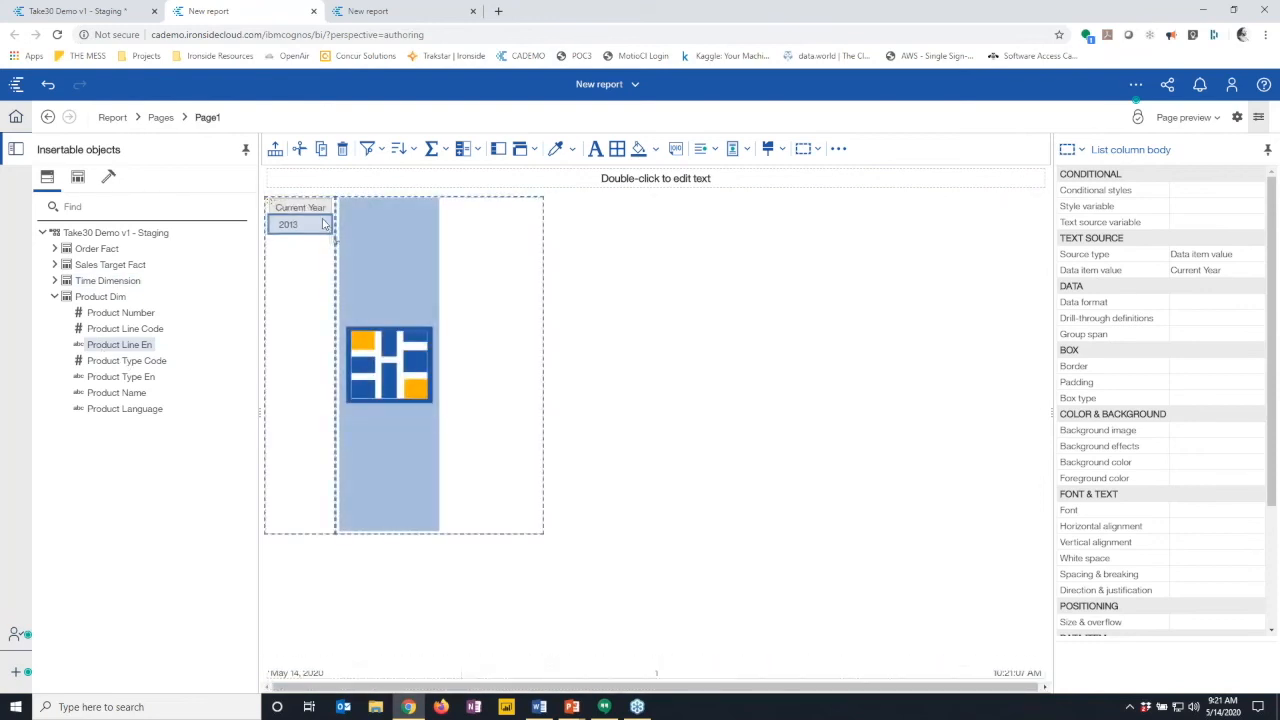
{"action": "left_click_drag", "start_coordinate": [136, 376], "coordinate": [397, 245]}
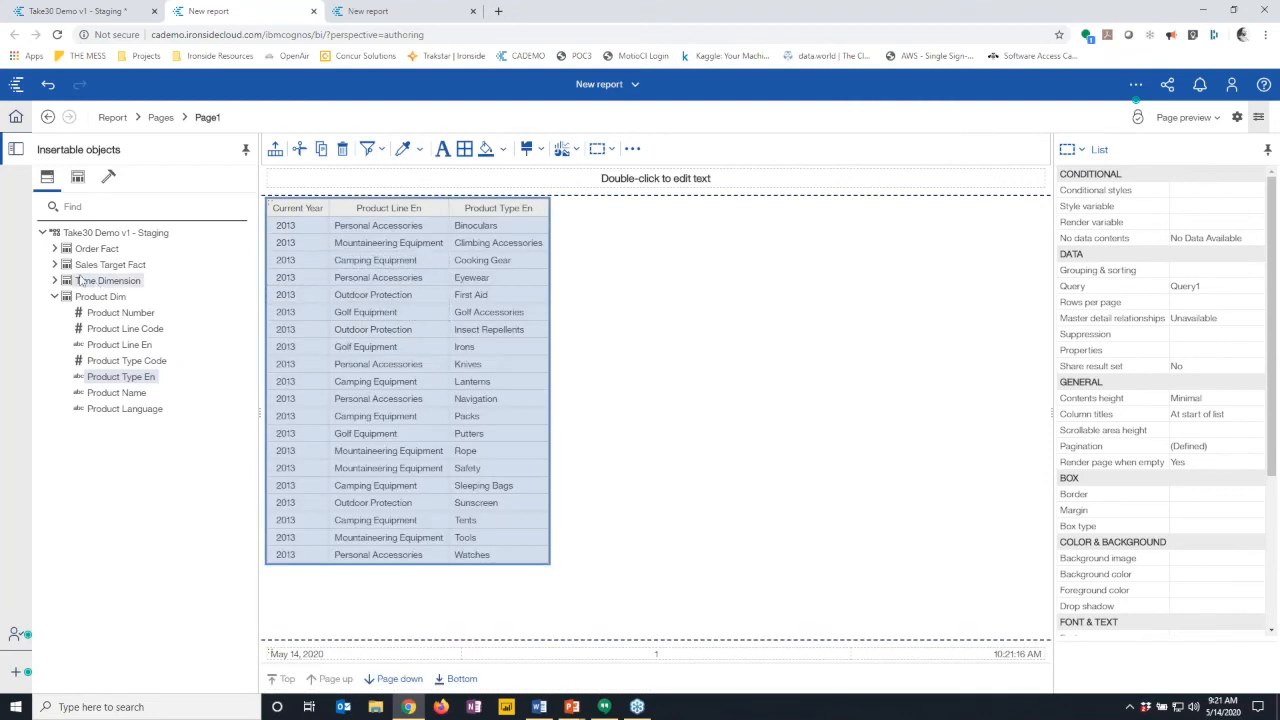
- Add Total Sales from Order Fact and Sales Target from Sales Target Fact to the list
{"action": "left_click", "coordinate": [55, 249]}
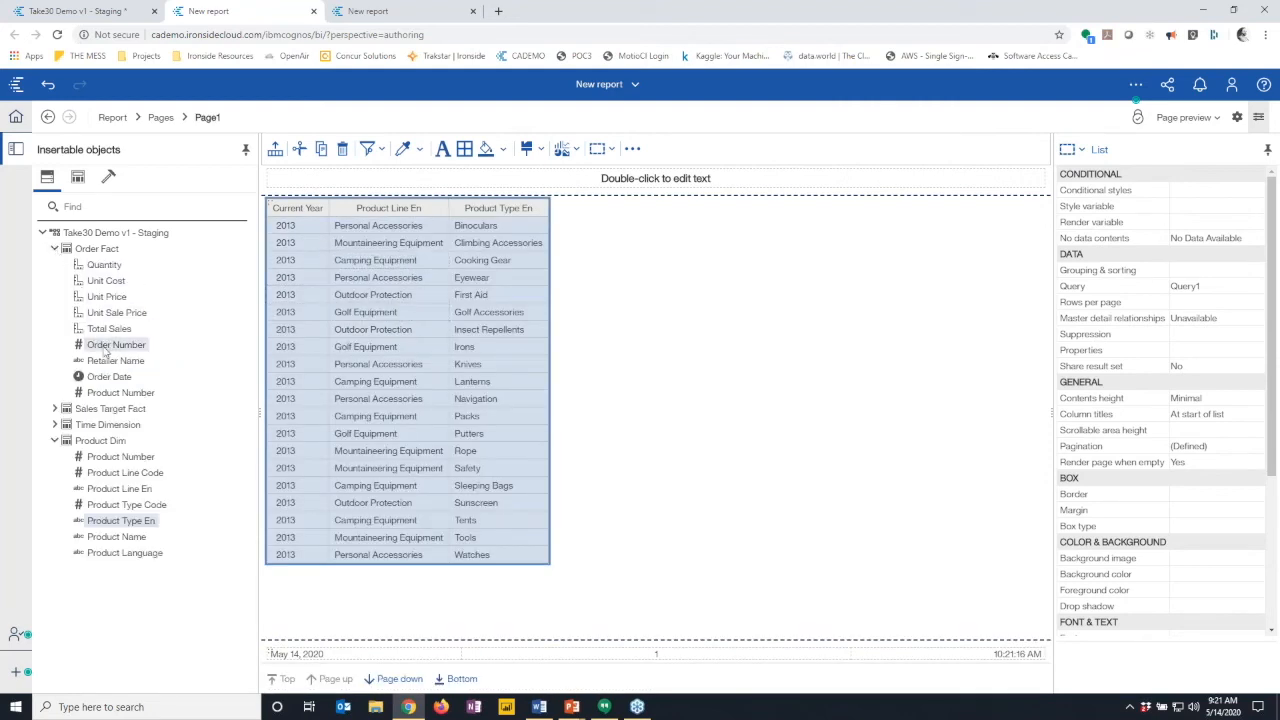
{"action": "left_click_drag", "start_coordinate": [108, 329], "coordinate": [532, 284]}
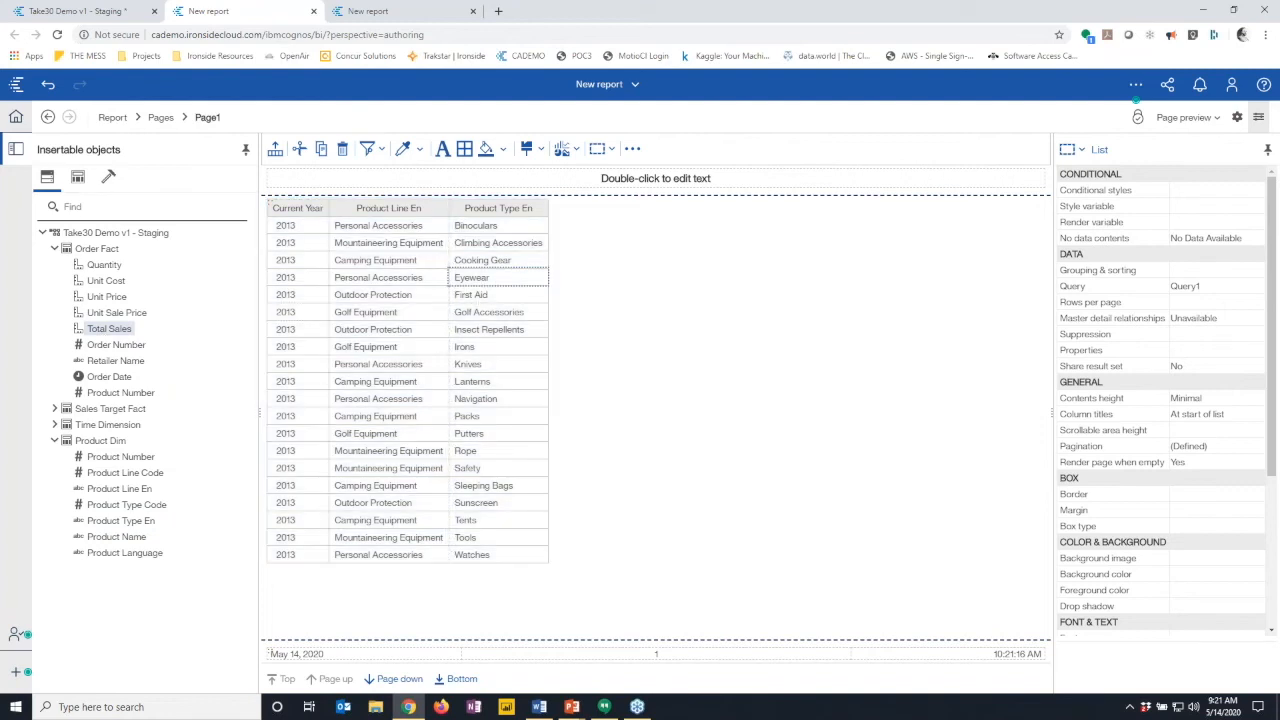
{"action": "left_click", "coordinate": [55, 249]}
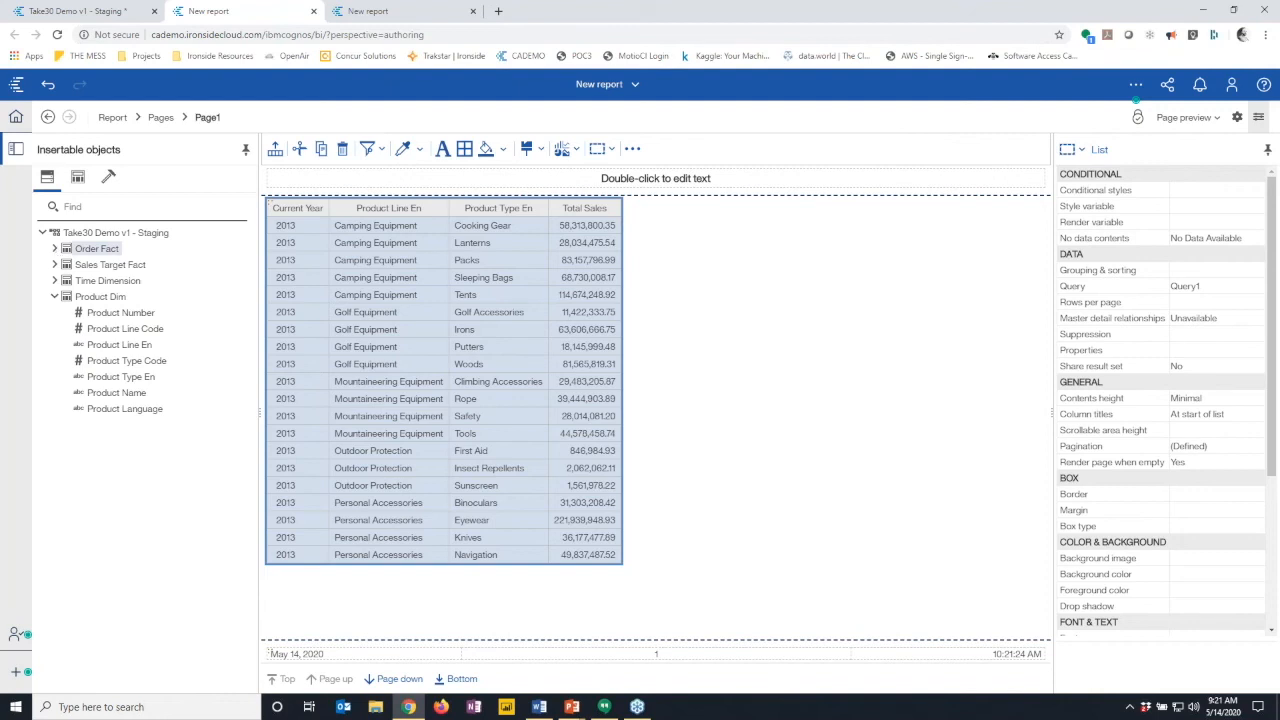
{"action": "left_click", "coordinate": [55, 265]}
{"action": "left_click_drag", "start_coordinate": [112, 280], "coordinate": [605, 241]}
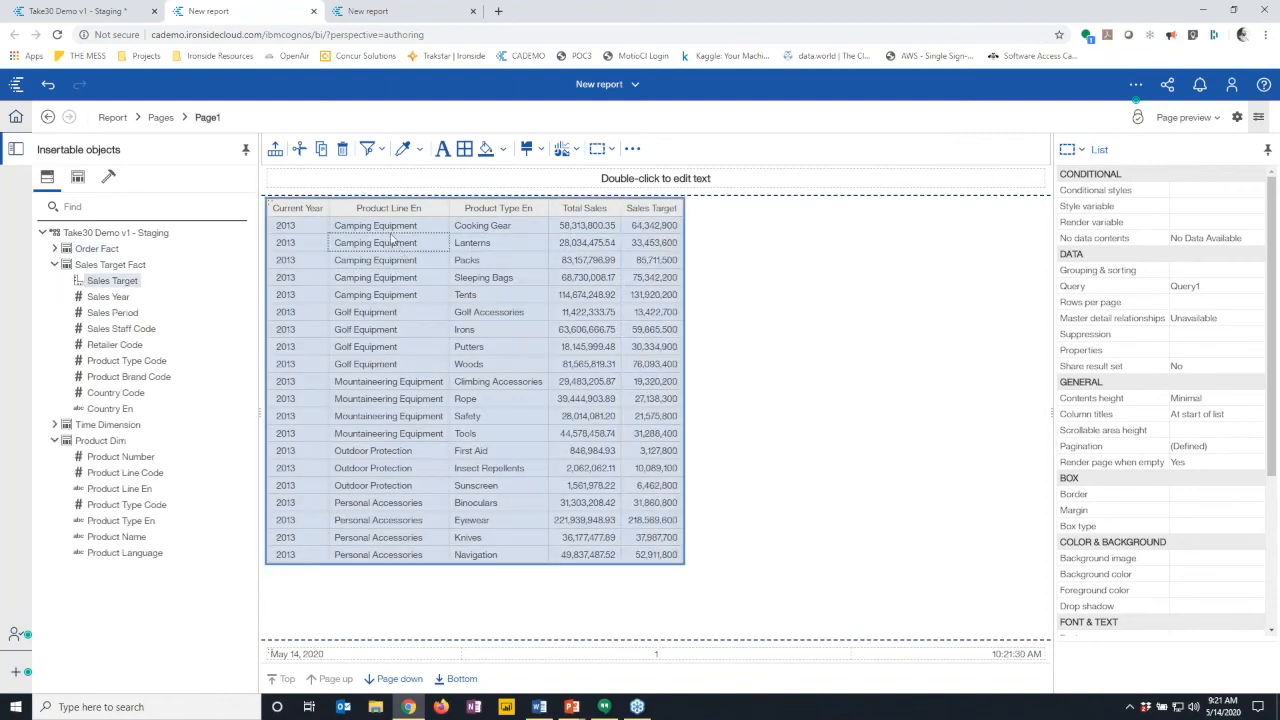
- Insert Country En as a list column after Product Line En
{"action": "left_click", "coordinate": [503, 237]}
{"action": "left_click_drag", "start_coordinate": [113, 408], "coordinate": [437, 257]}
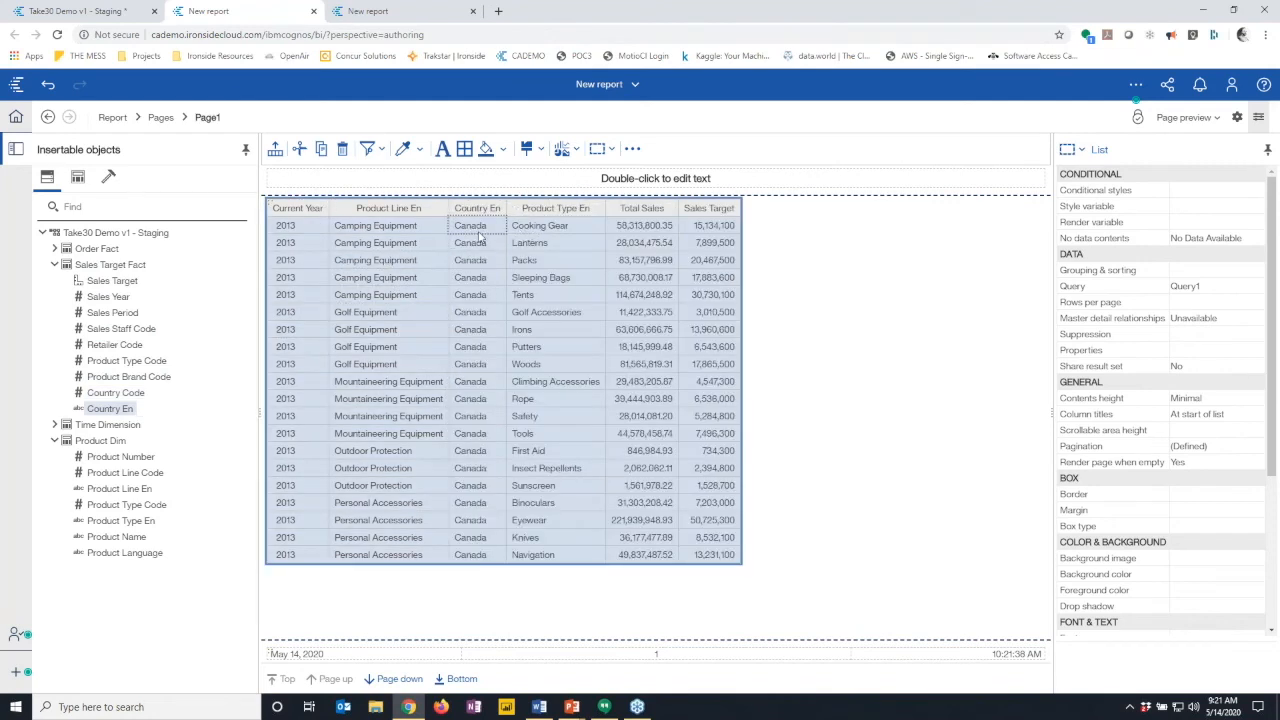
{"action": "left_click", "coordinate": [482, 236]}
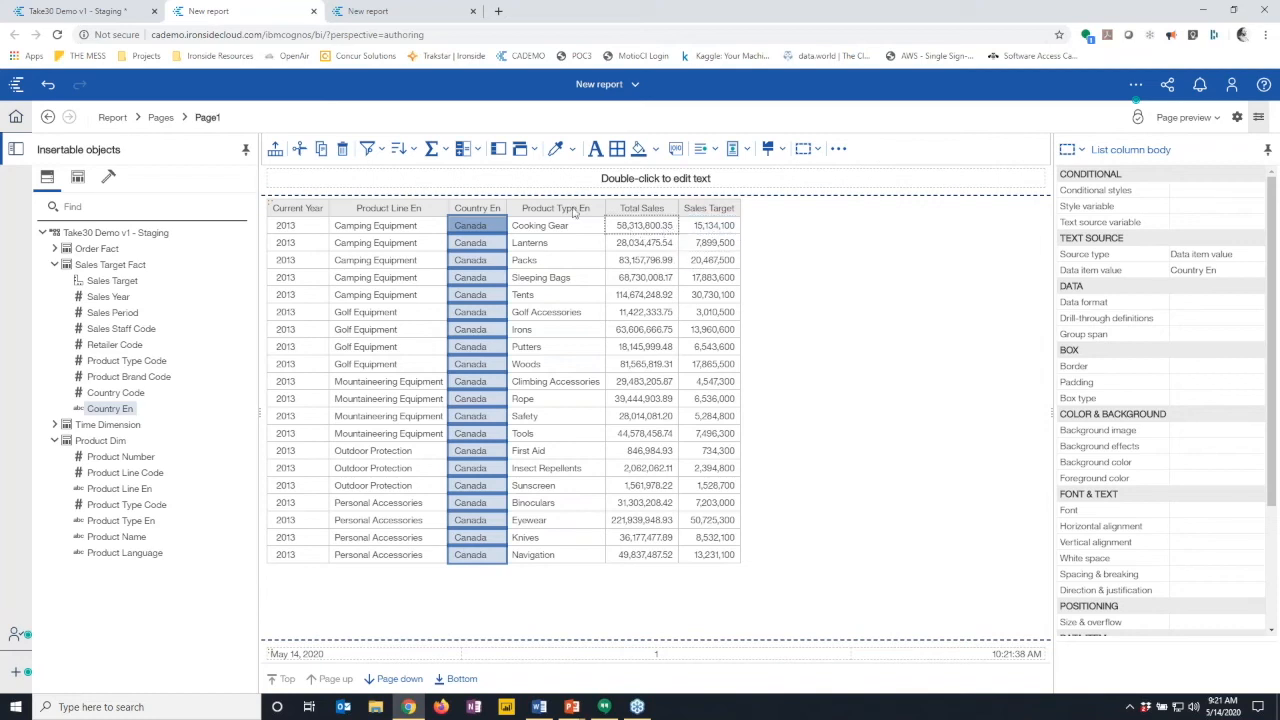
- View the other report, then return to the Take30 Demo v1 - Staging module
{"action": "left_click", "coordinate": [397, 19]}
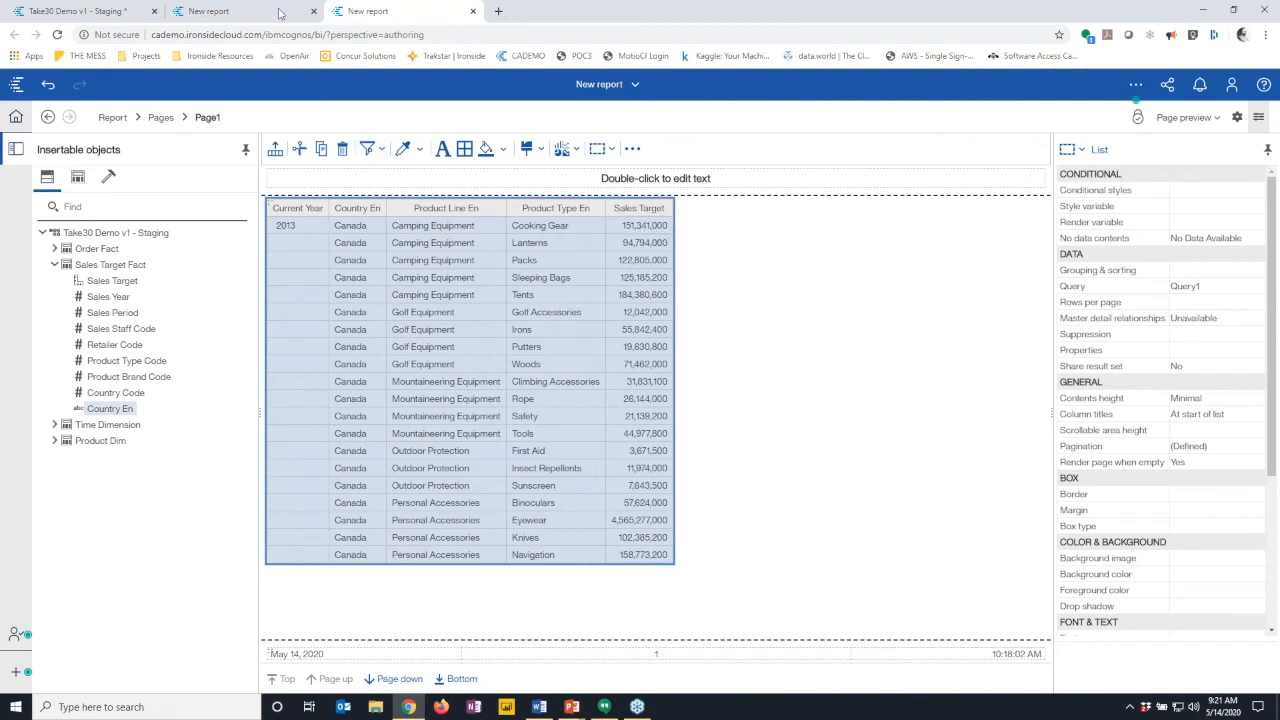
{"action": "left_click", "coordinate": [103, 12]}
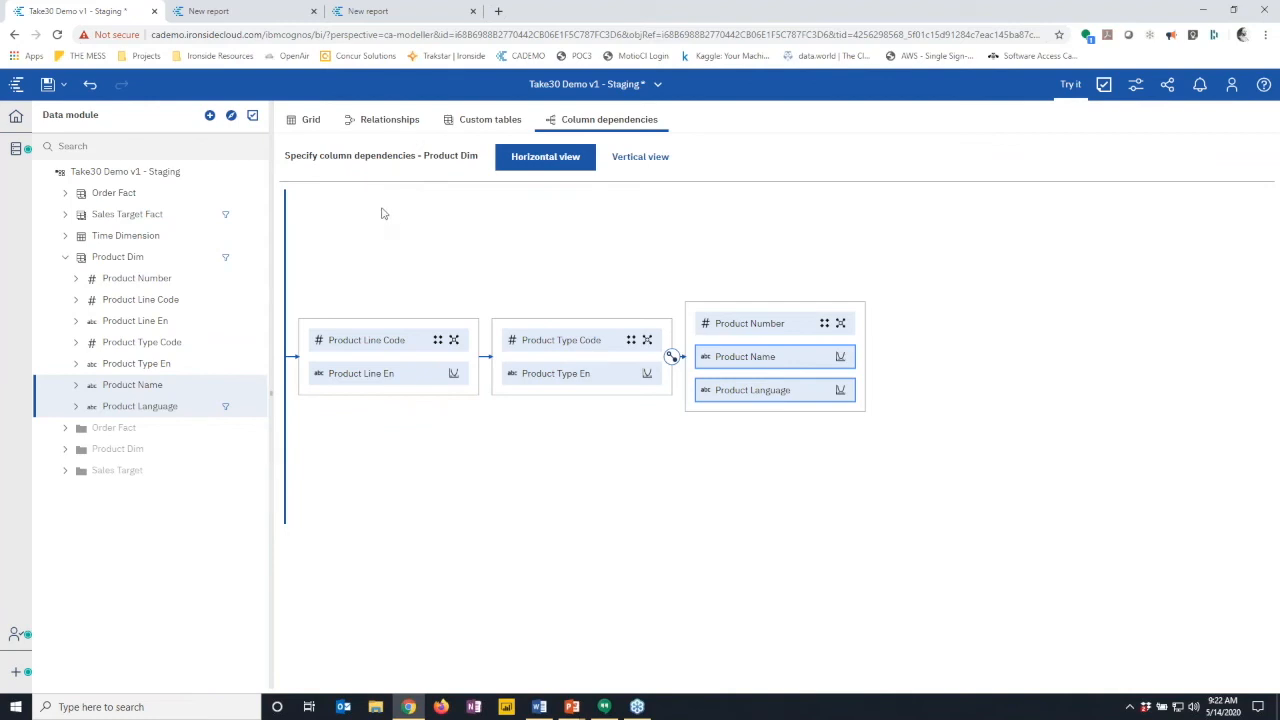
- Show the Relationships diagram, collapse Product Dim, and list Order Fact's Order Date values from 2010-01-12
{"action": "left_click", "coordinate": [390, 120]}
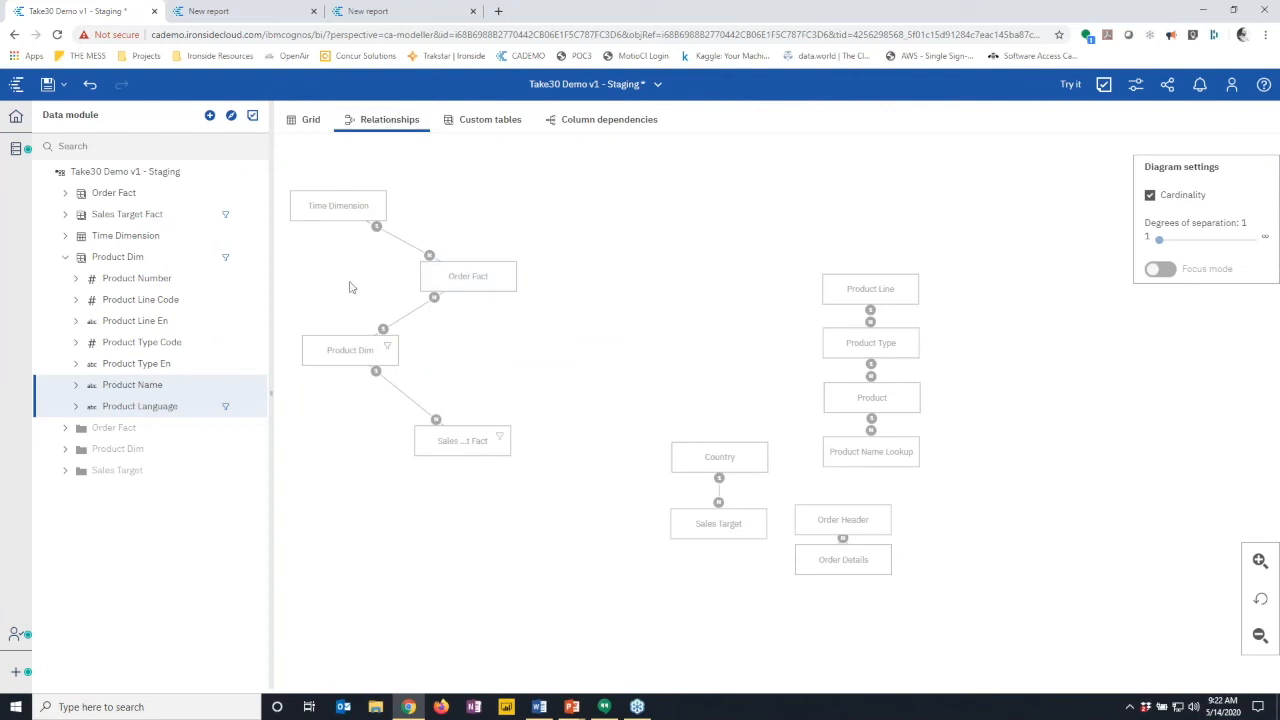
{"action": "left_click", "coordinate": [65, 257]}
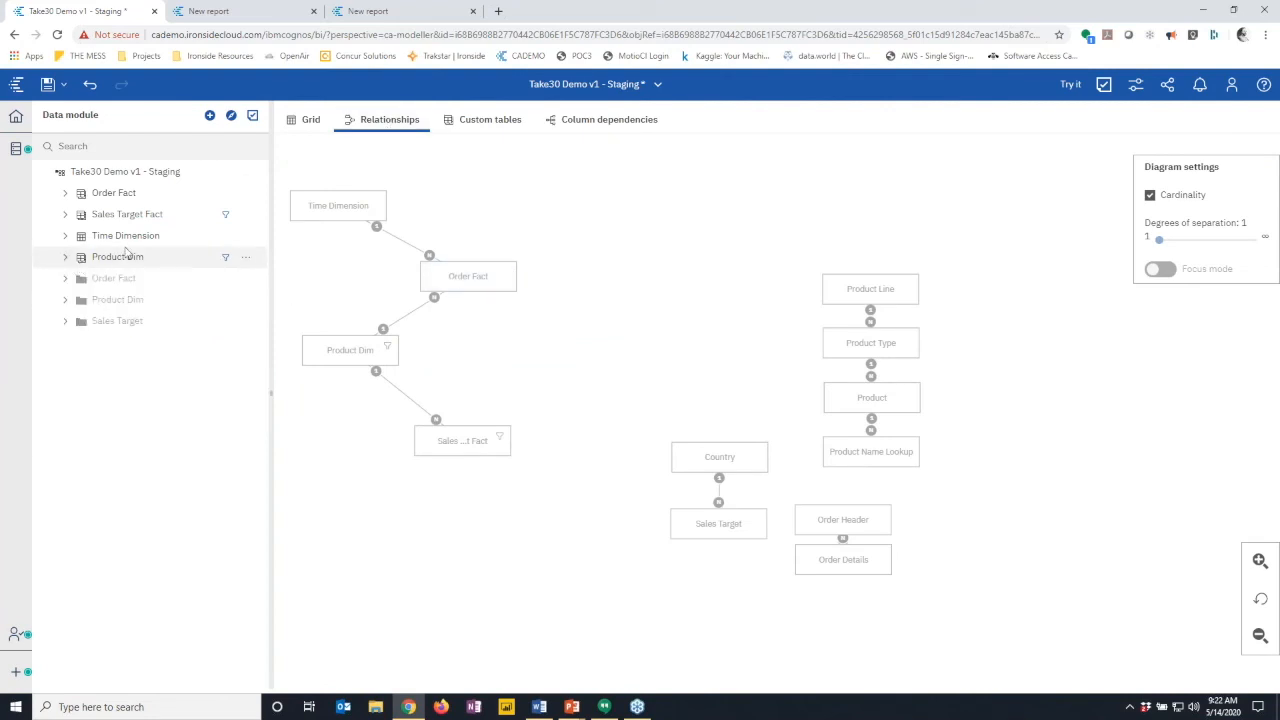
{"action": "left_click", "coordinate": [65, 193]}
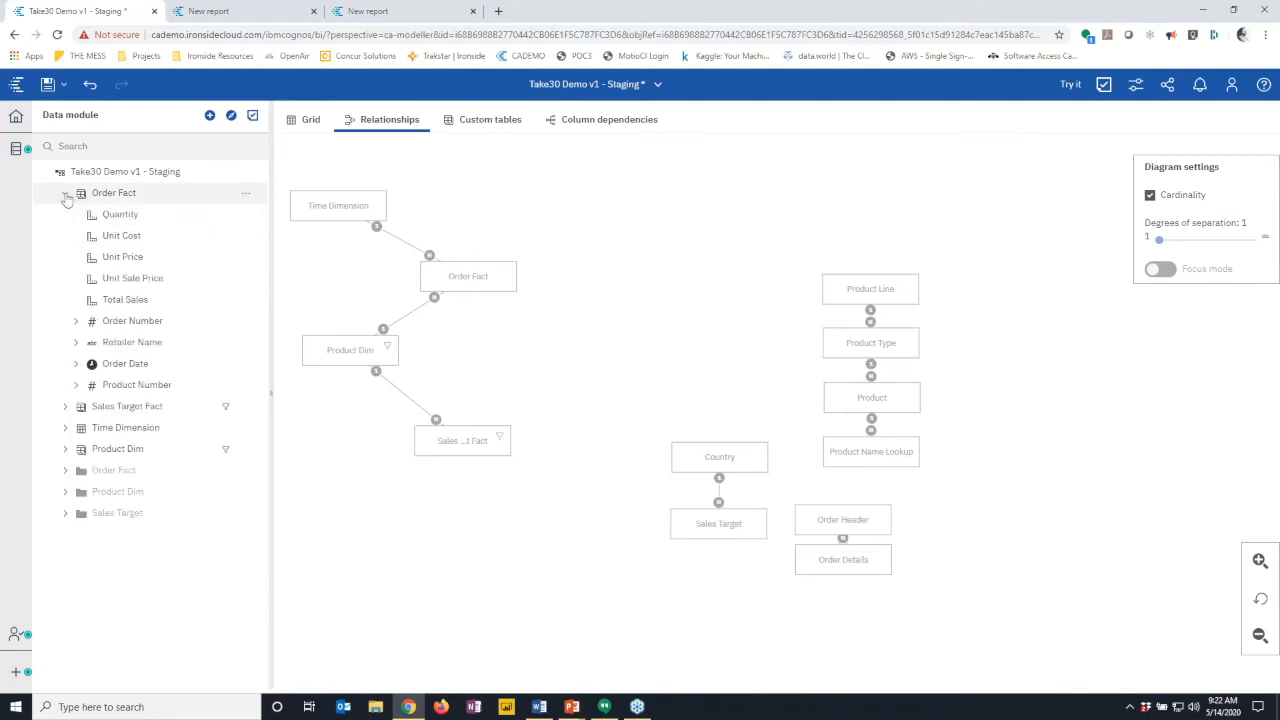
{"action": "left_click", "coordinate": [76, 364]}
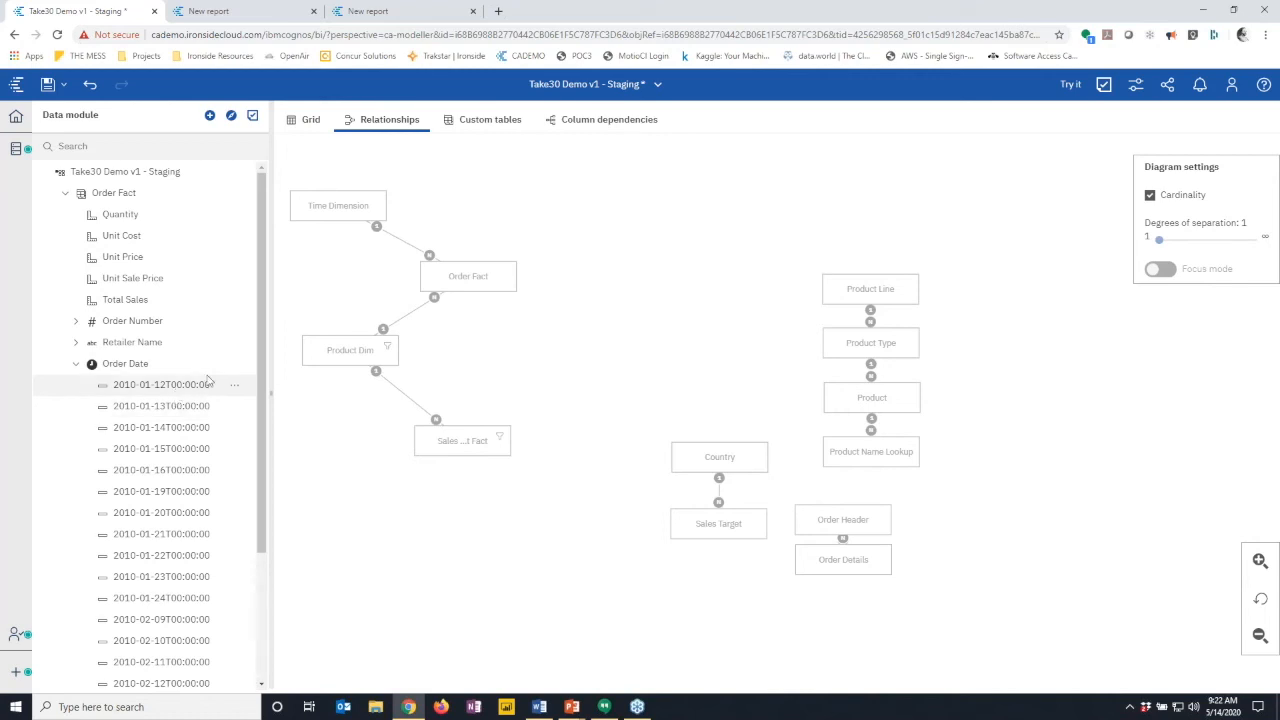
- Add the Fiscal calendar from Team content > Calendars to the module as a new FiscalCalendar source
{"action": "left_click", "coordinate": [210, 117]}
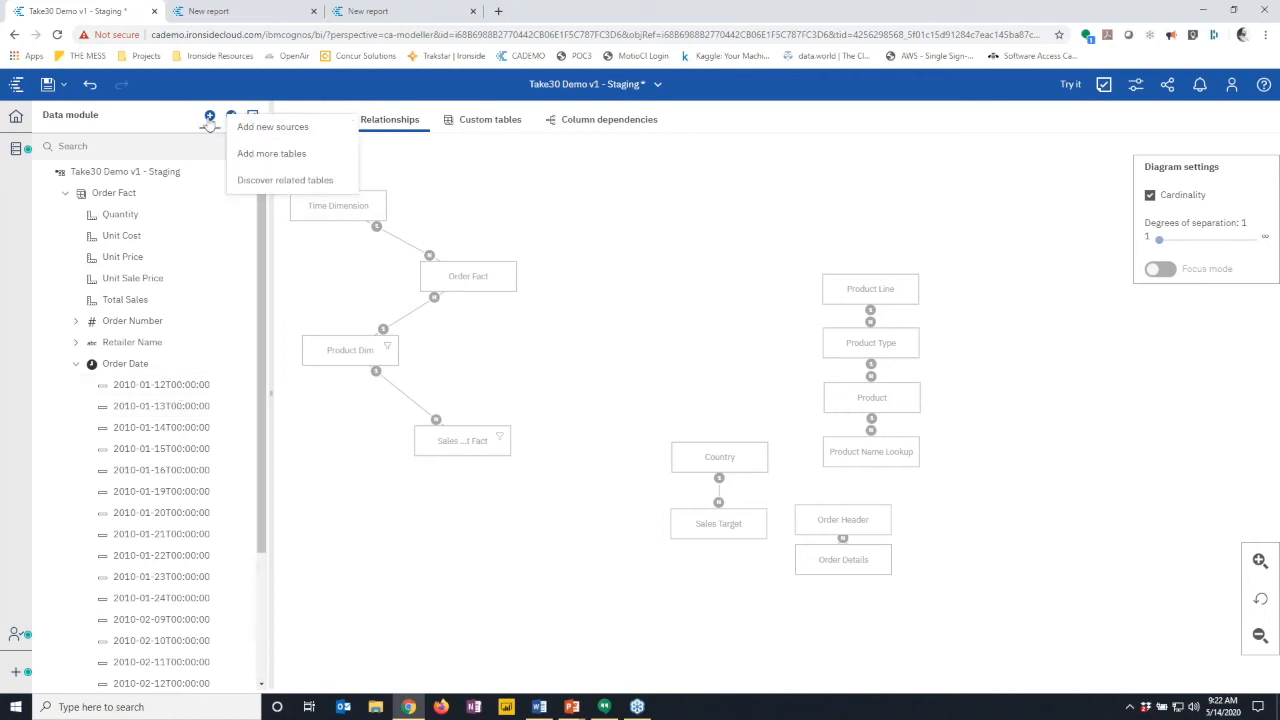
{"action": "left_click", "coordinate": [254, 128]}
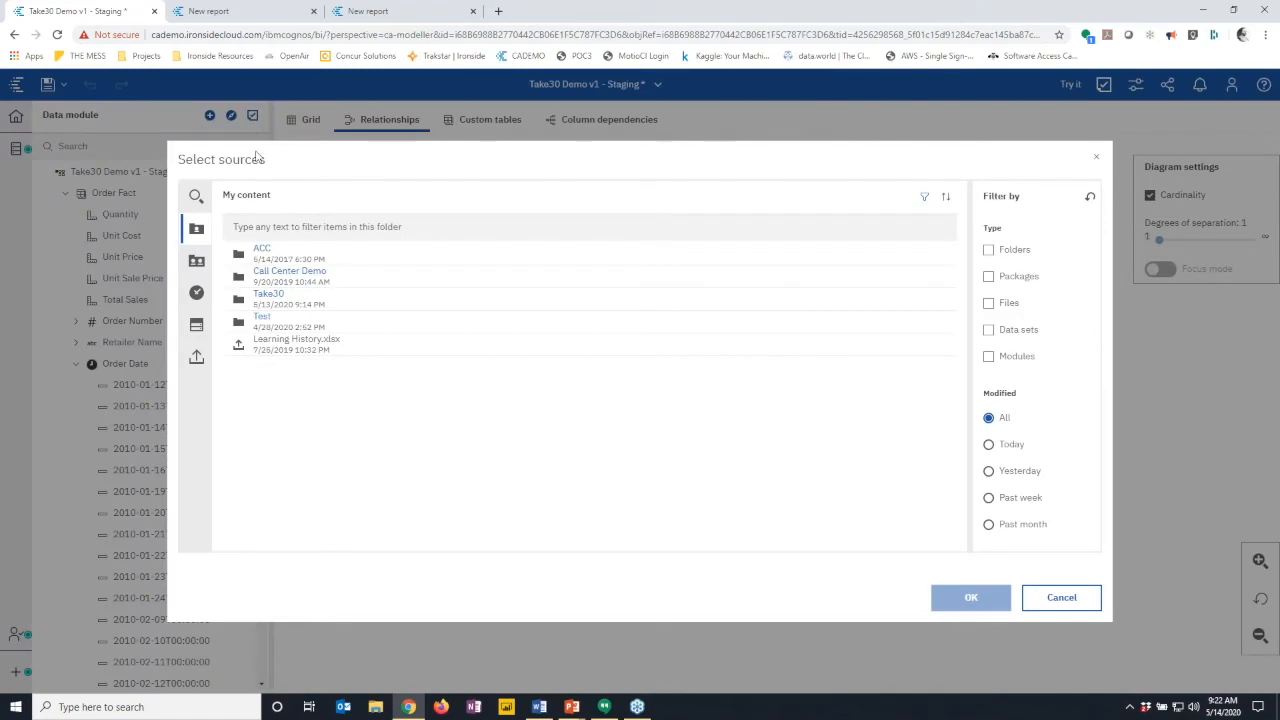
{"action": "left_click", "coordinate": [197, 263]}
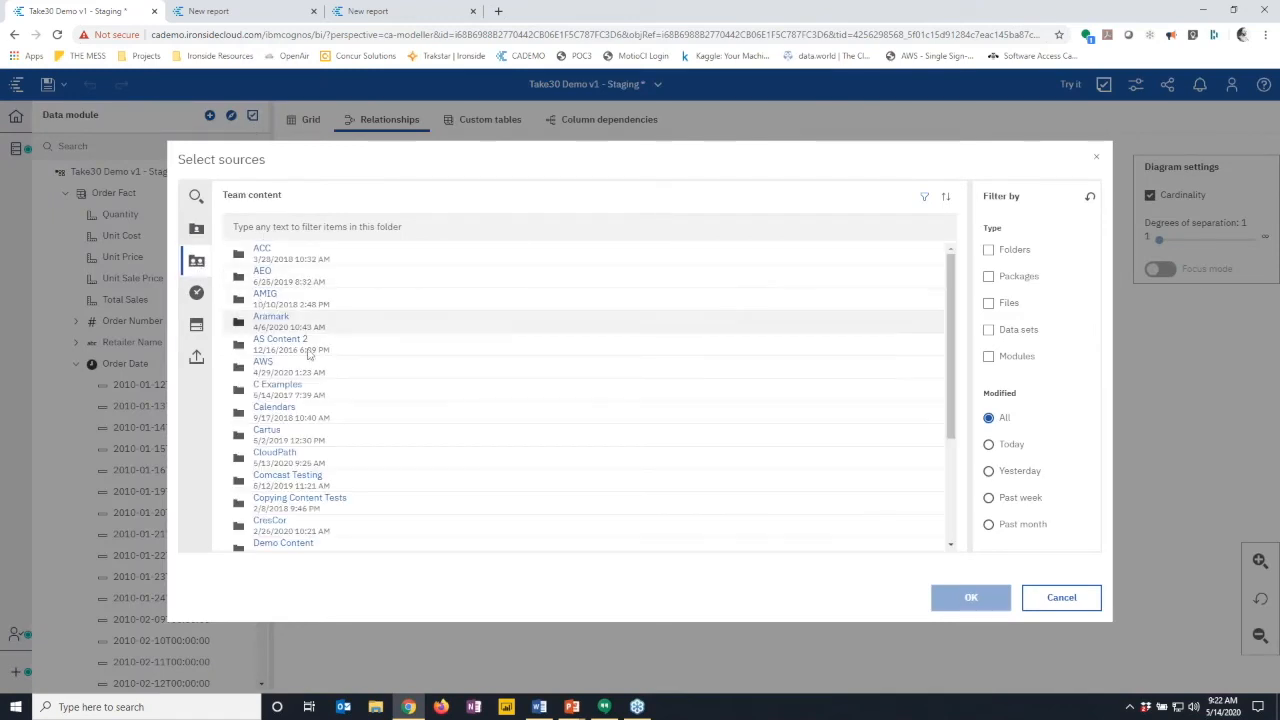
{"action": "left_click", "coordinate": [274, 408]}
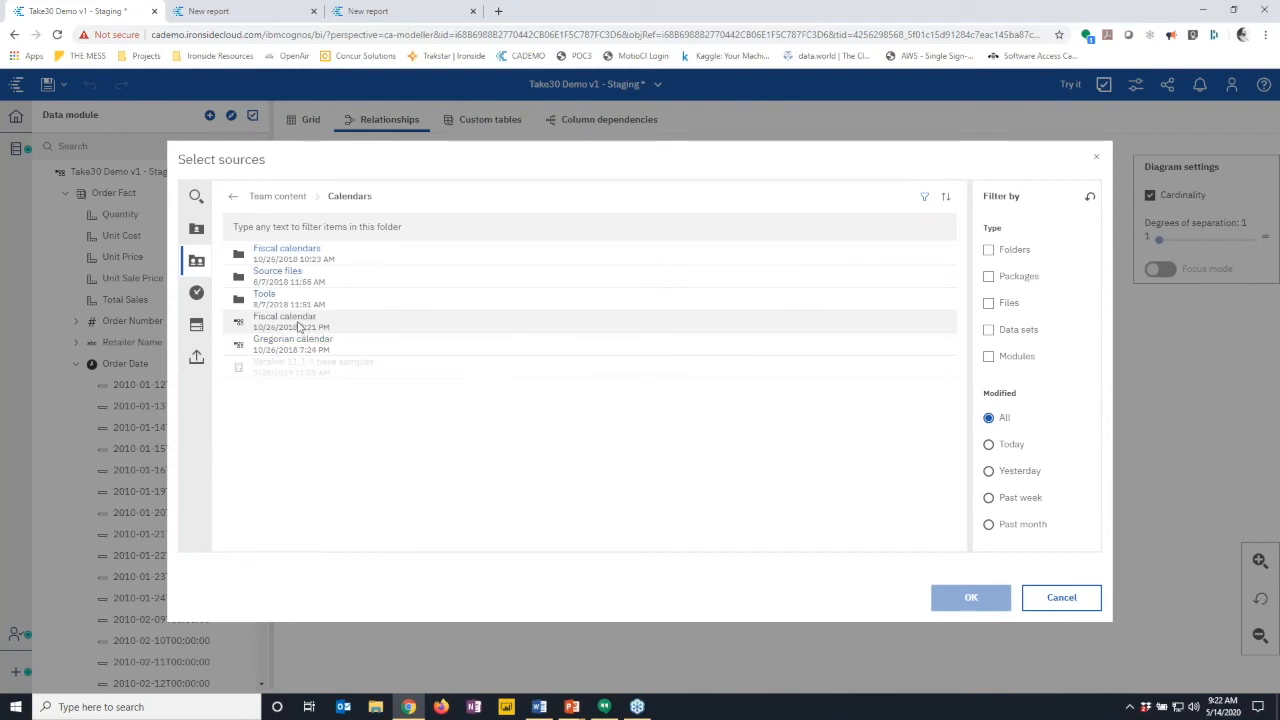
{"action": "left_click", "coordinate": [298, 326]}
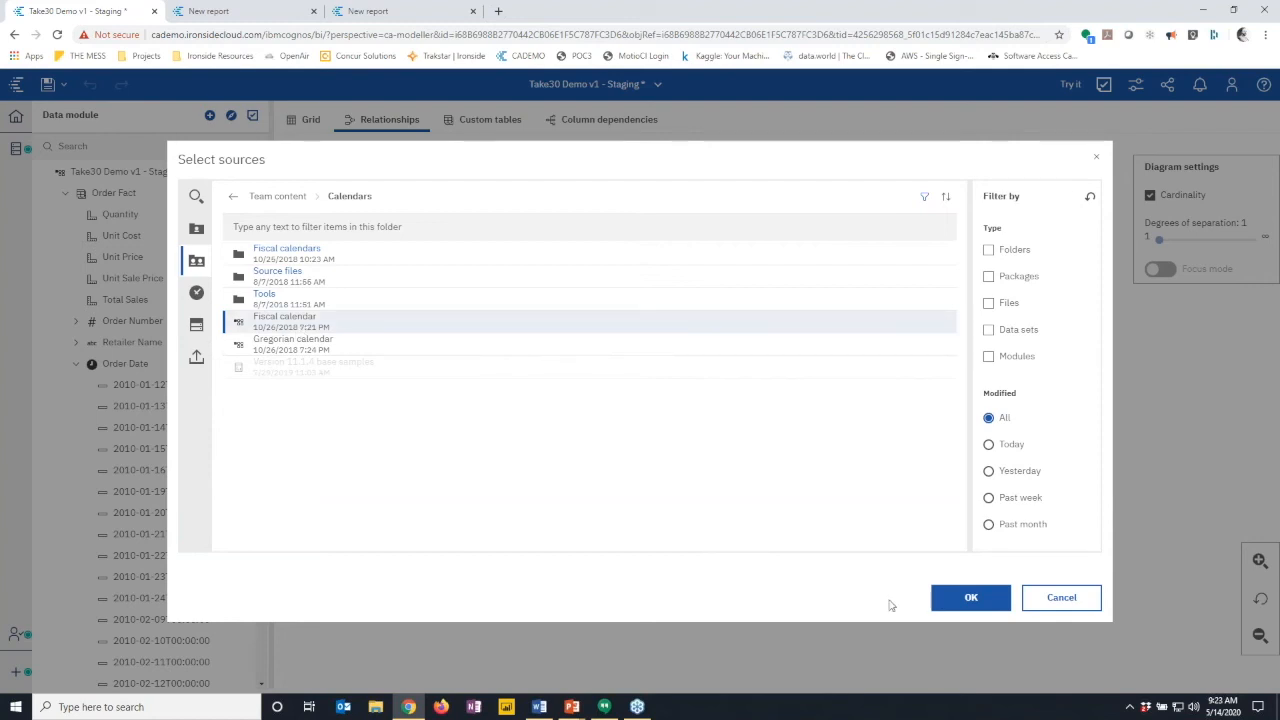
{"action": "left_click", "coordinate": [953, 604]}
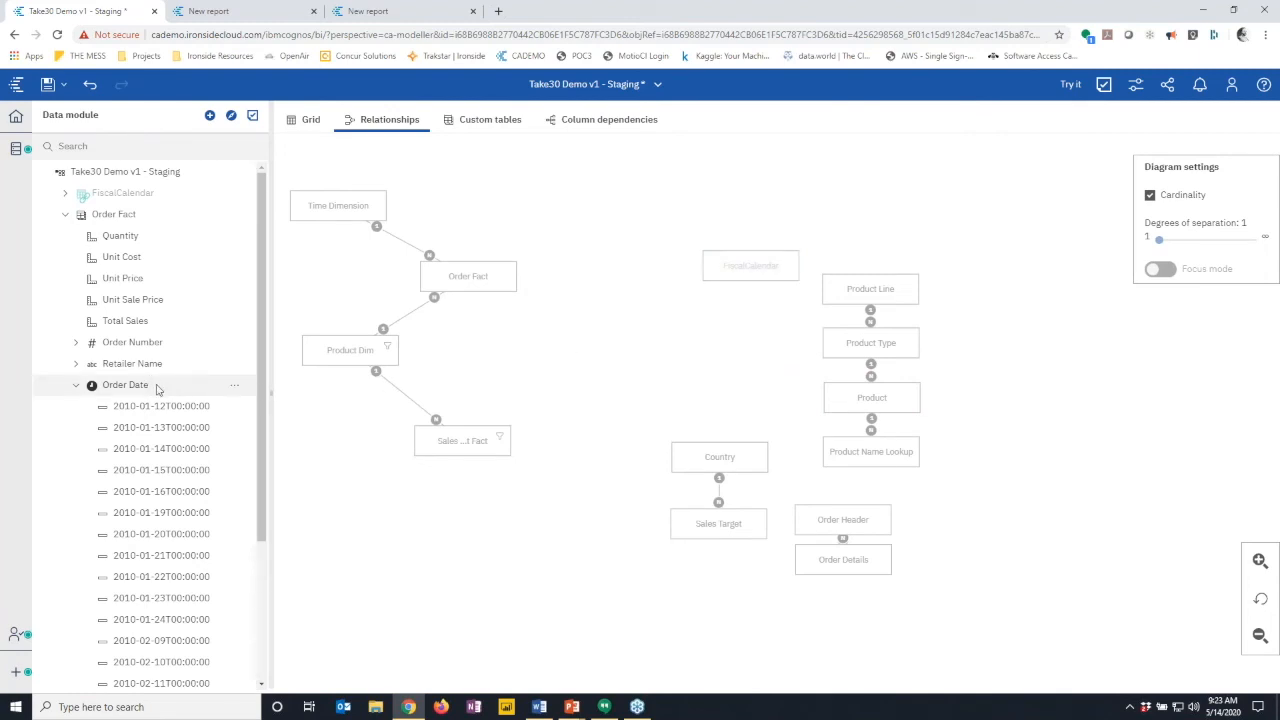
- Set Order Date's Lookup reference property to FiscalCalendar to enable relative-time members
{"action": "left_click", "coordinate": [237, 388]}
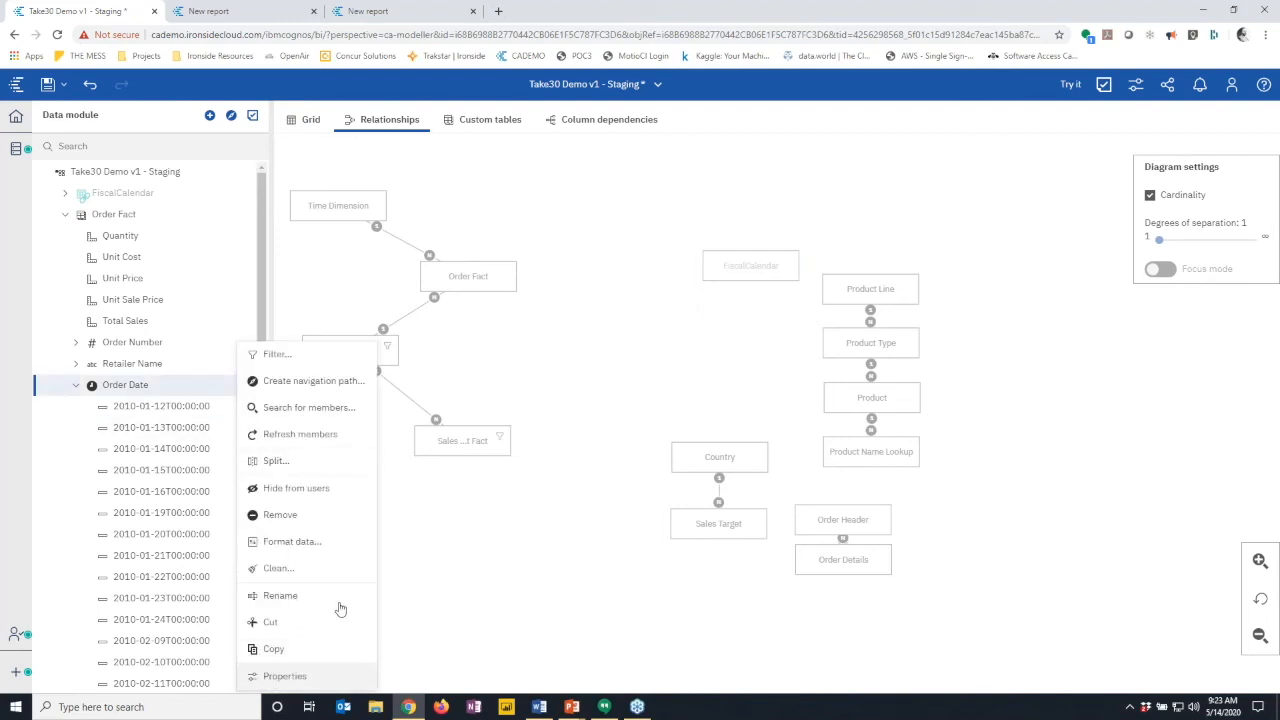
{"action": "left_click", "coordinate": [290, 676]}
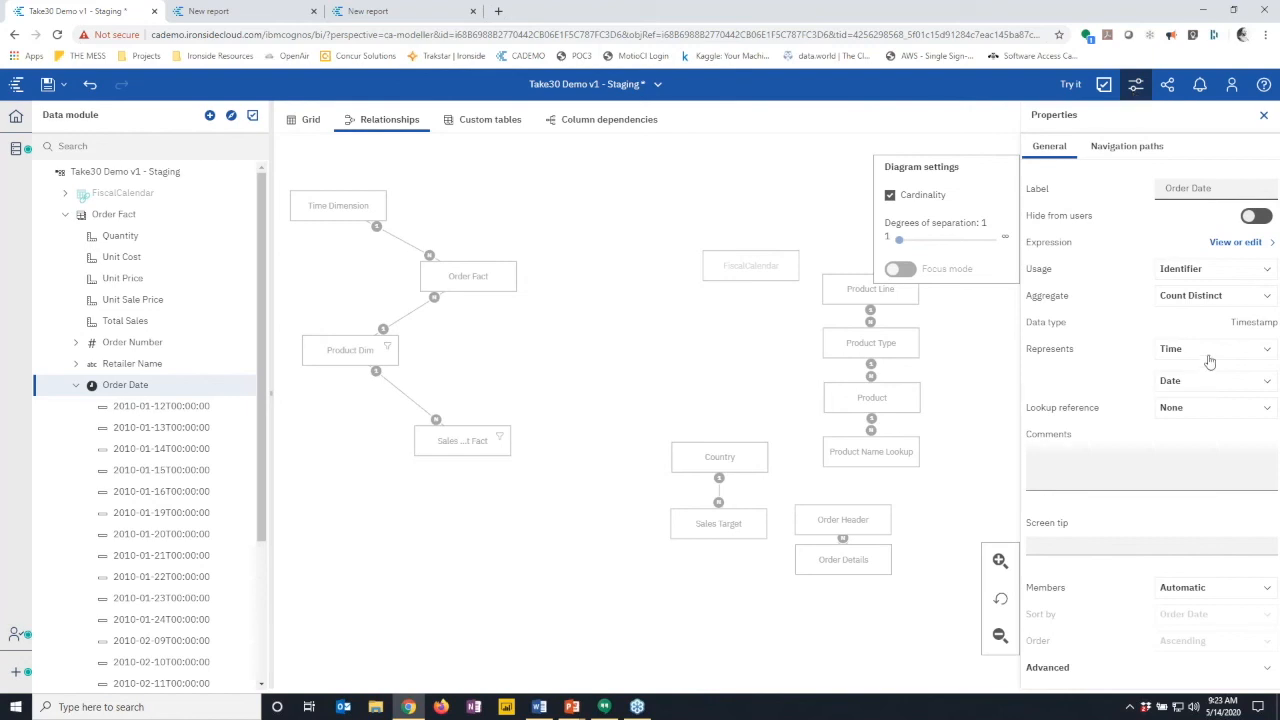
{"action": "left_click", "coordinate": [1214, 407]}
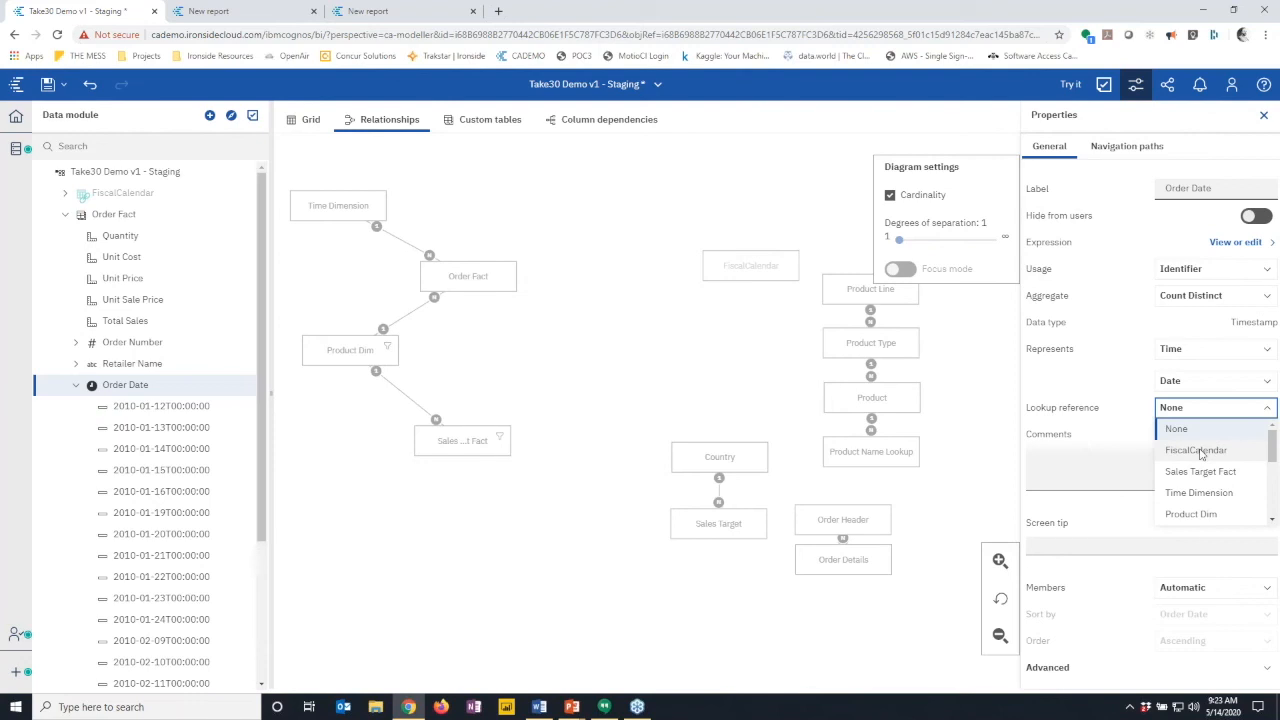
{"action": "left_click", "coordinate": [1201, 453]}
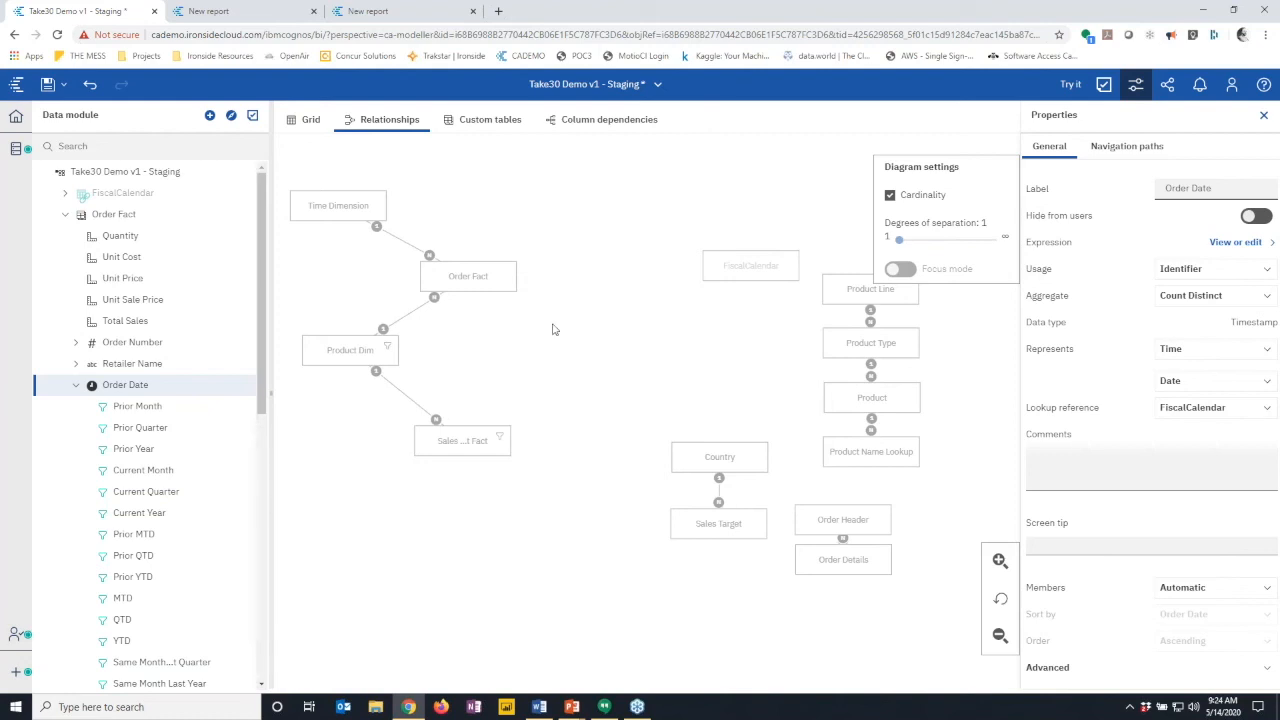
- Bring the PowerPoint slideshow forward and advance to the Q&A slide 'Data Modules vs Framework Manager'
{"action": "left_click", "coordinate": [572, 706]}
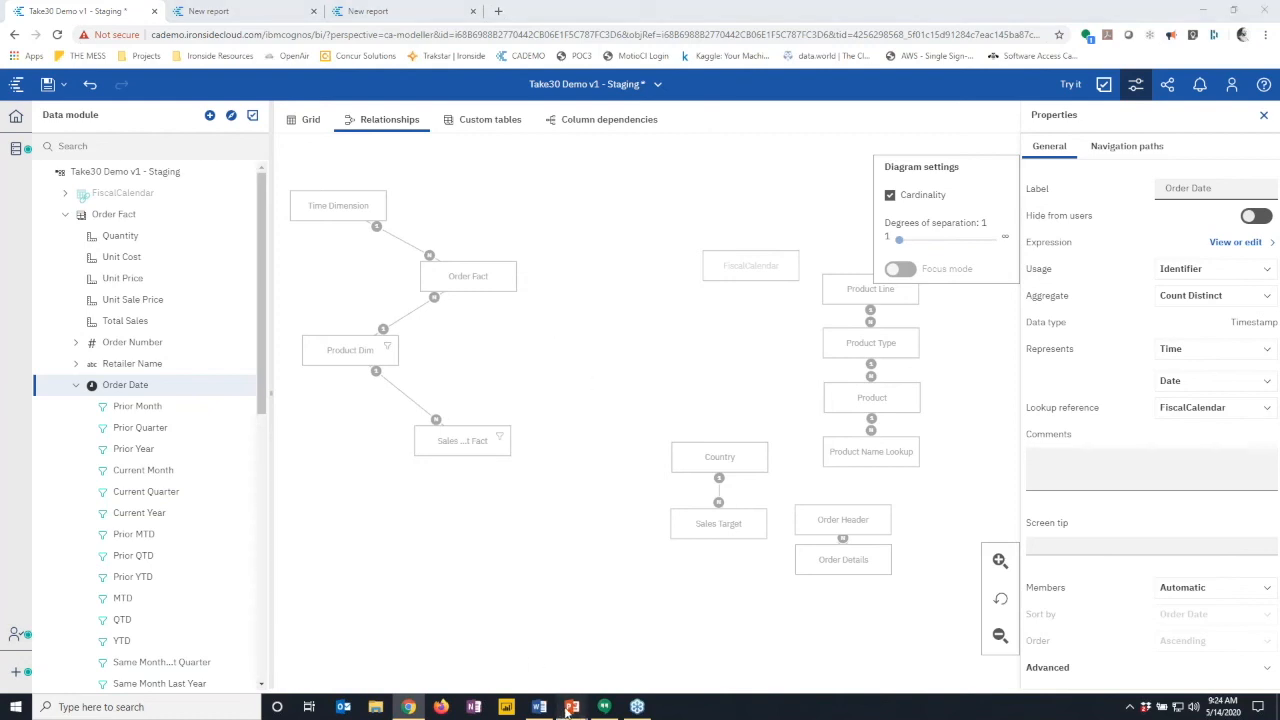
{"action": "left_click", "coordinate": [603, 678]}
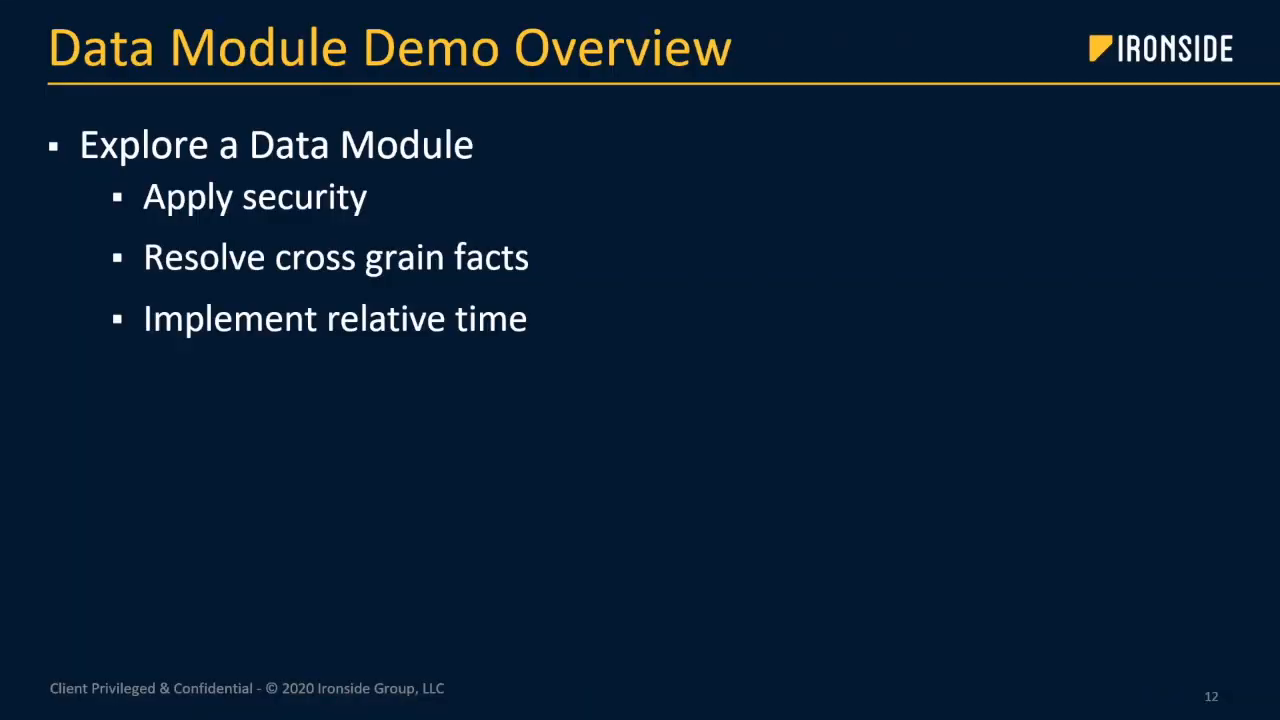
{"action": "key", "text": "Right"}
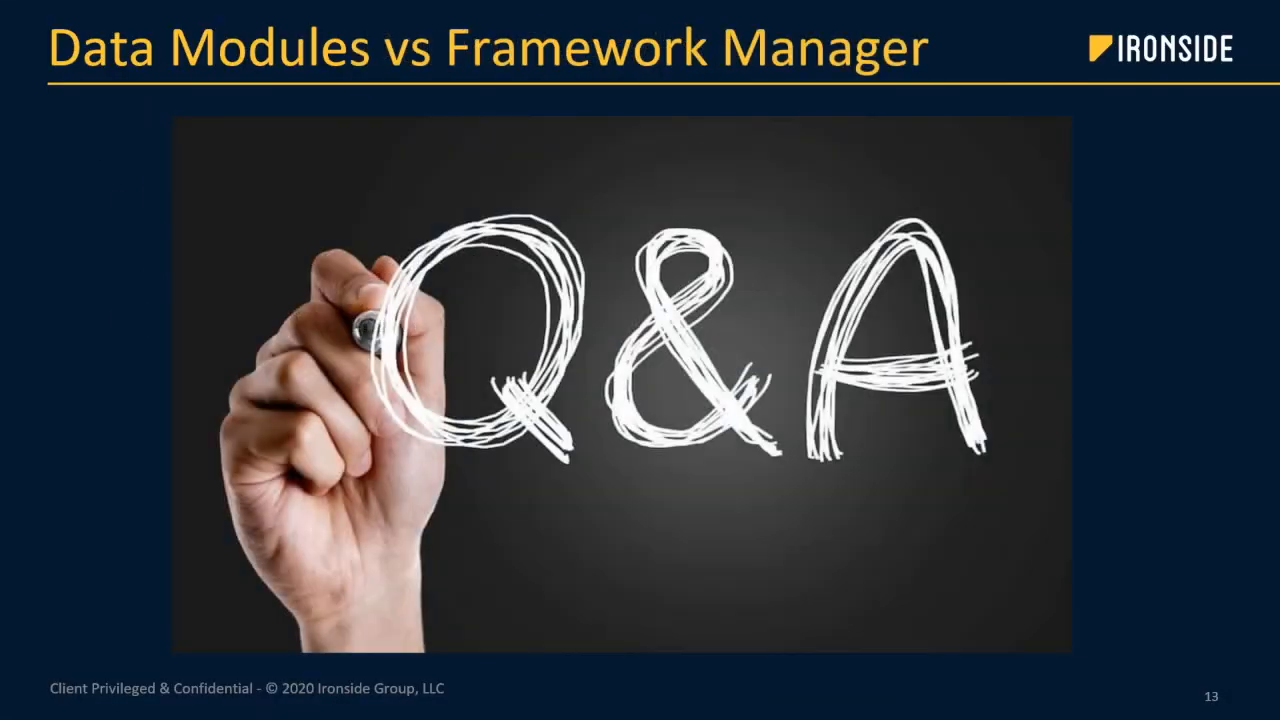